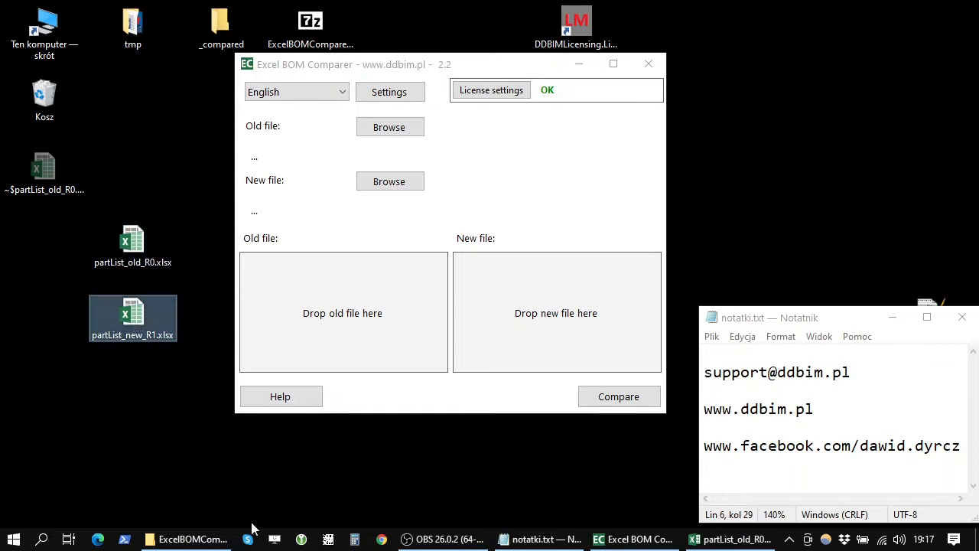
mouse_move(448, 71)
mouse_down()
mouse_move(448, 109)
mouse_move(449, 91)
mouse_up()
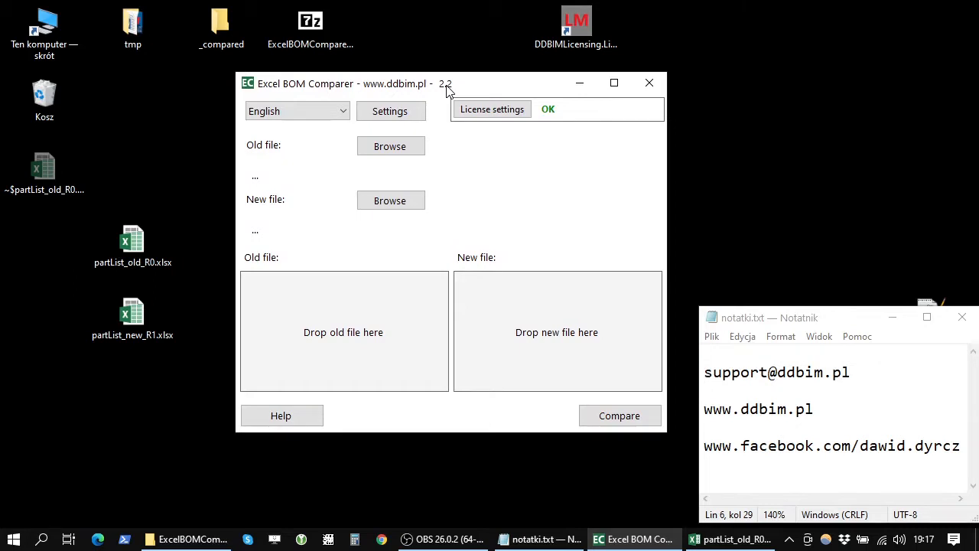
drag(448, 88, 469, 86)
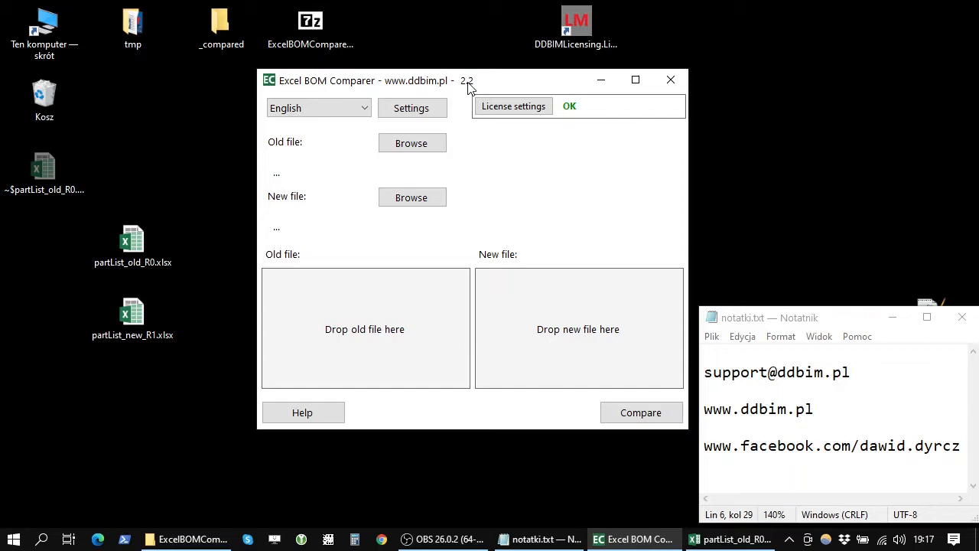
mouse_move(485, 85)
mouse_down()
mouse_move(529, 92)
mouse_move(468, 93)
mouse_up()
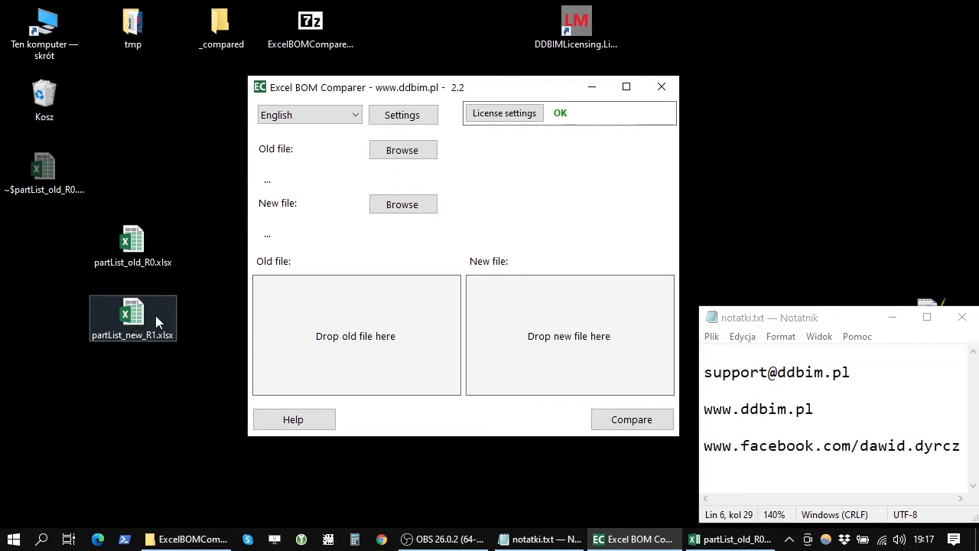
Switch to Excel and look through the position rows on the Part list sheet of partList_old_R0.xlsx
mouse_move(737, 545)
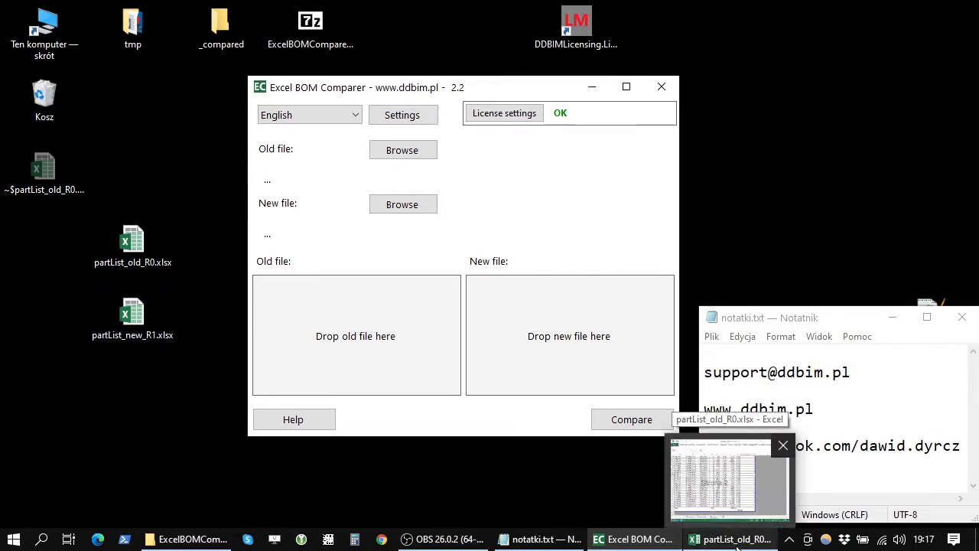
click(737, 543)
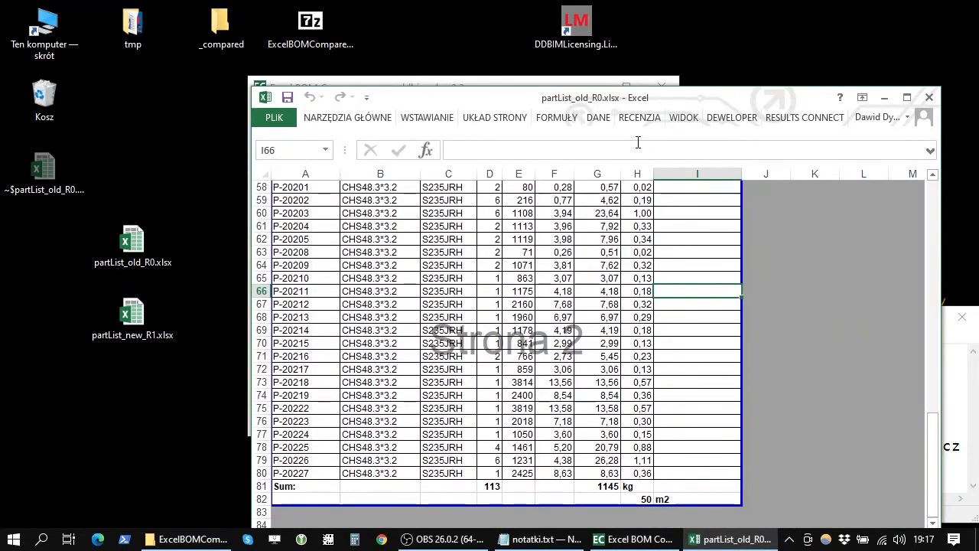
drag(701, 106, 638, 44)
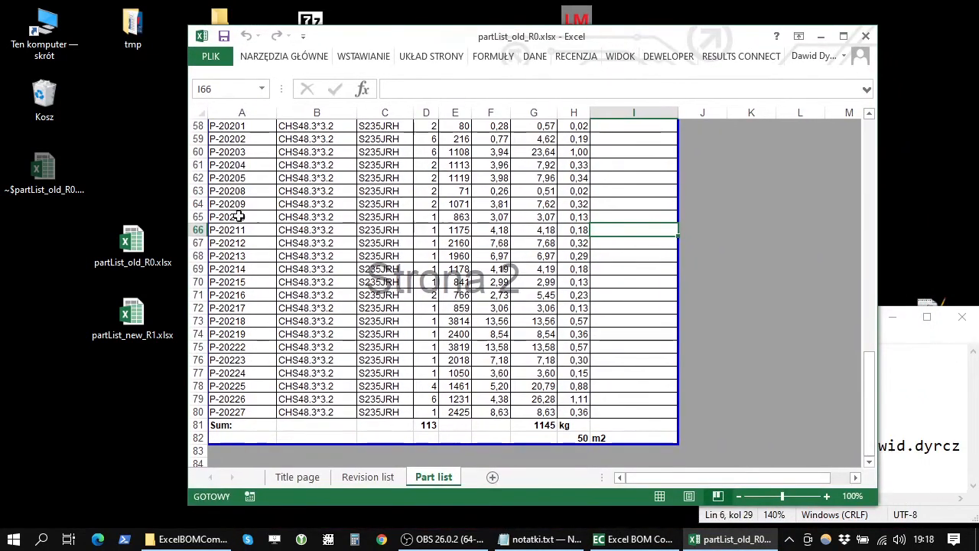
click(230, 328)
scroll(281, 277, up, 3)
scroll(282, 277, up, 5)
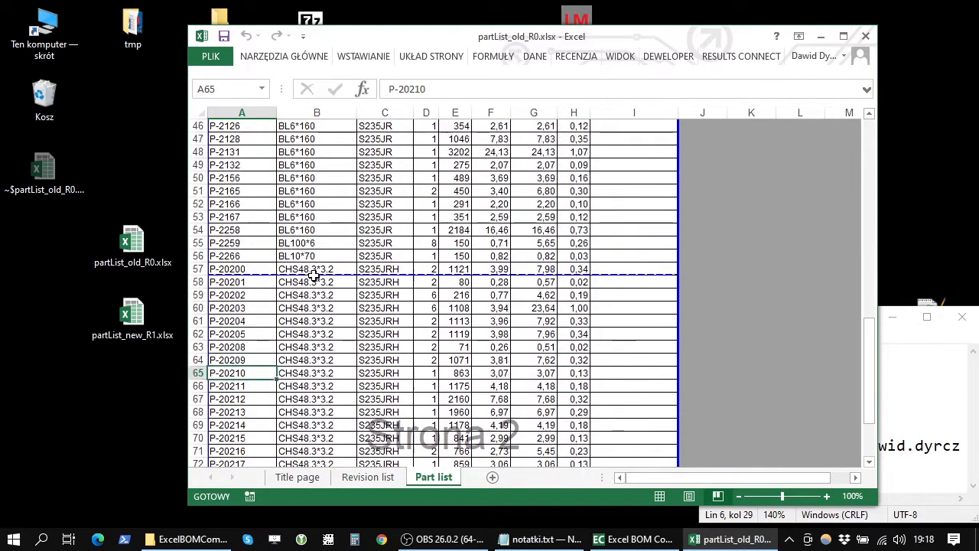
scroll(282, 275, up, 6)
scroll(281, 275, down, 10)
scroll(281, 276, down, 6)
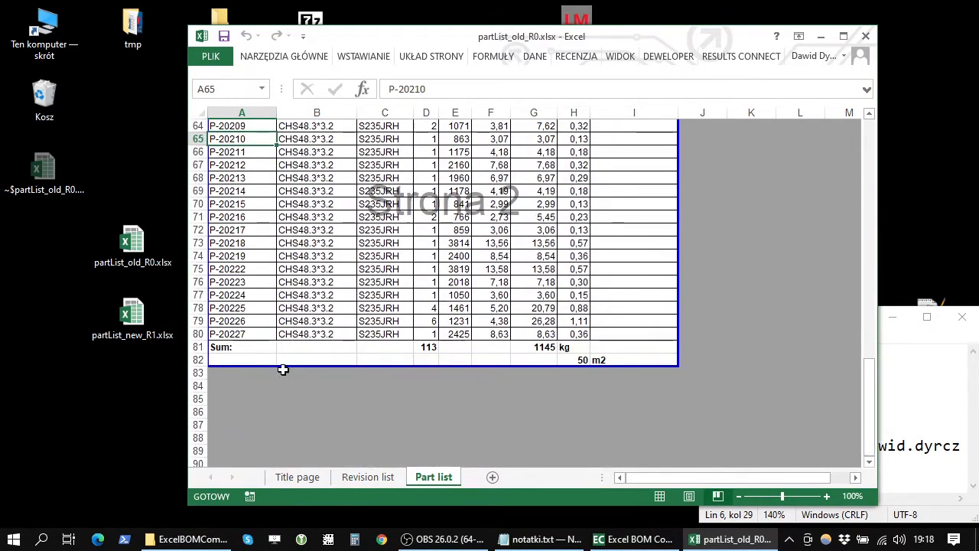
Inspect the profile, material, quantity, length and weight entries of position P-20210 in the part list
click(249, 216)
scroll(301, 317, up, 3)
click(258, 266)
click(244, 259)
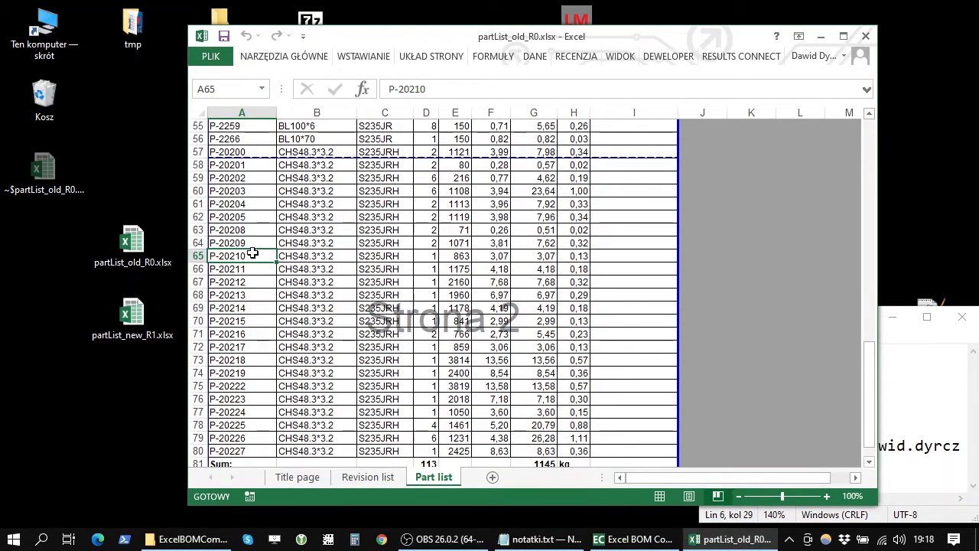
click(344, 255)
click(399, 256)
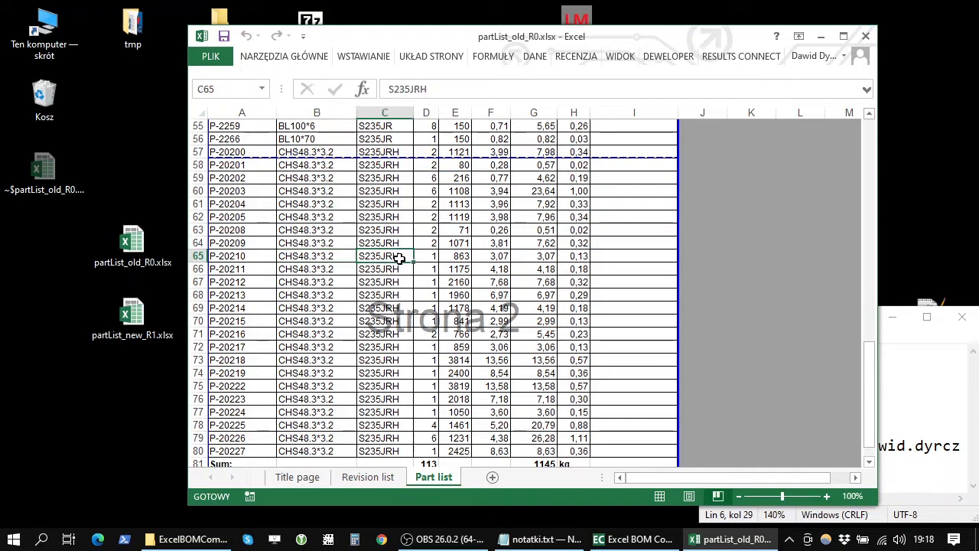
click(426, 259)
click(459, 259)
click(493, 257)
Scan the remaining rows of the old part list and close partList_old_R0.xlsx
scroll(474, 366, down, 1)
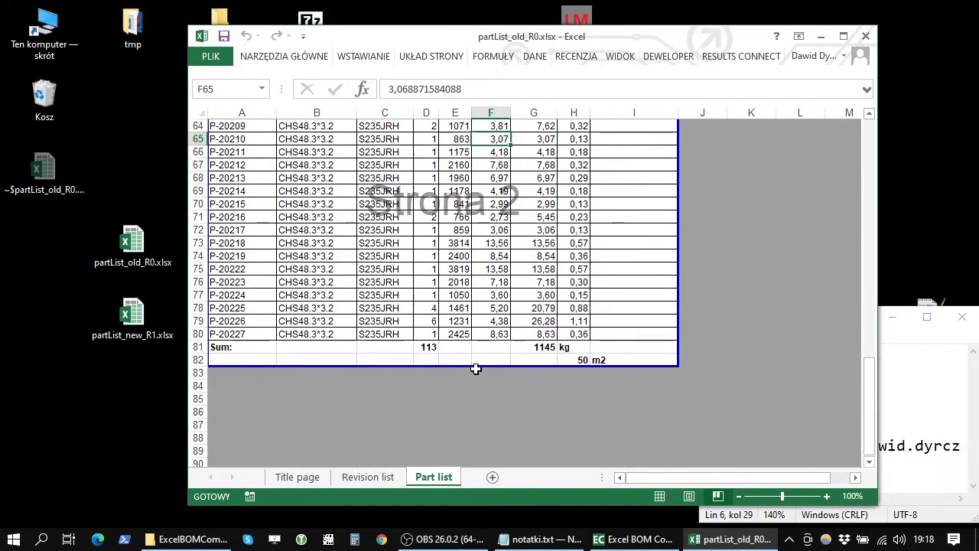
scroll(474, 360, up, 15)
scroll(474, 355, up, 4)
scroll(475, 356, down, 5)
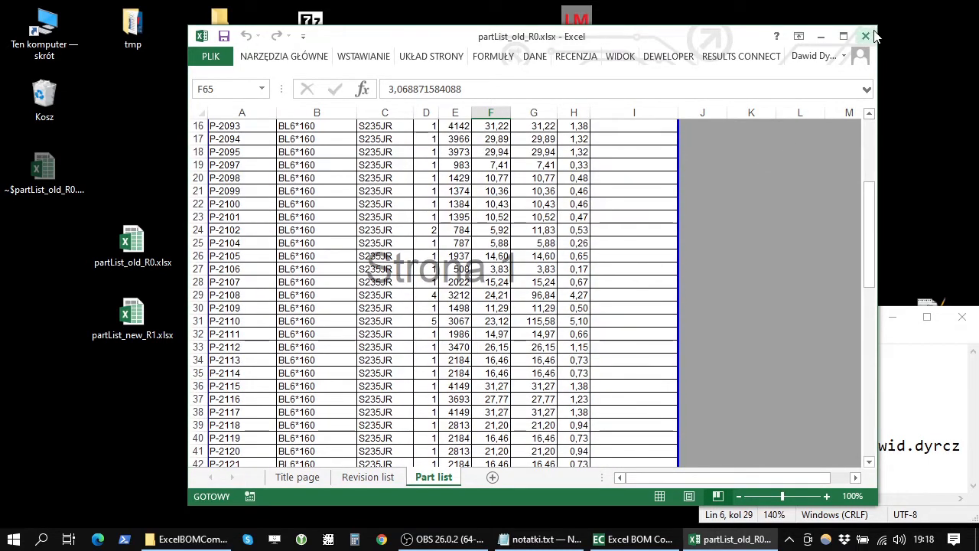
click(872, 36)
drag(496, 89, 481, 102)
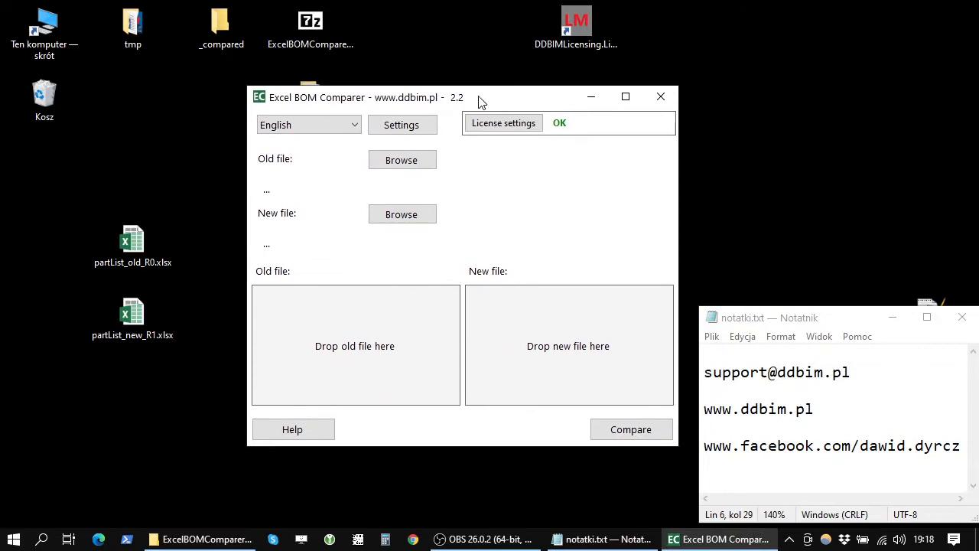
click(136, 342)
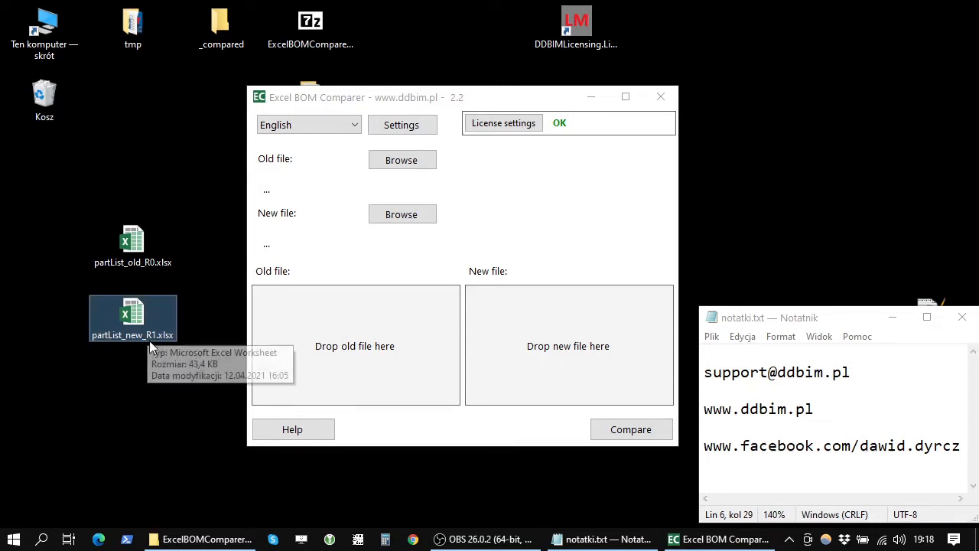
click(146, 252)
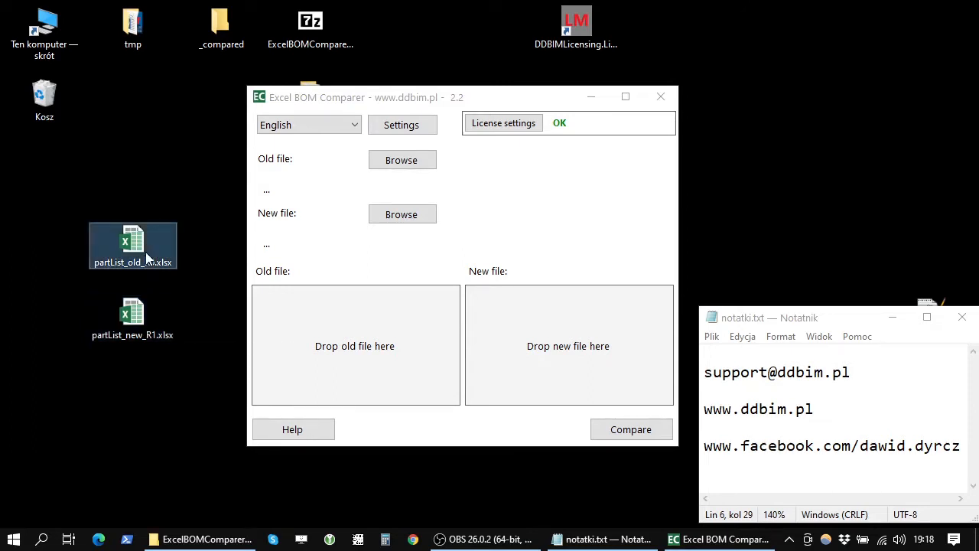
click(132, 317)
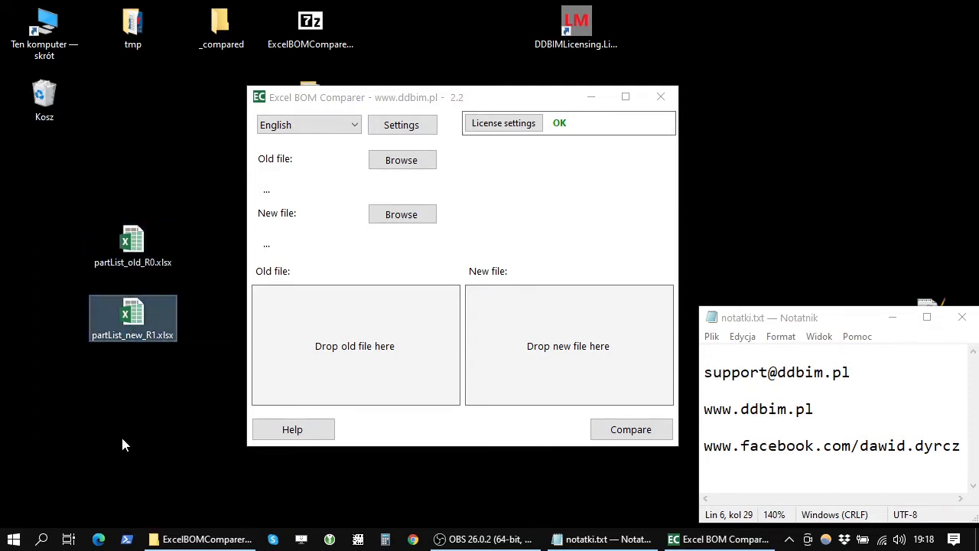
drag(127, 329, 140, 399)
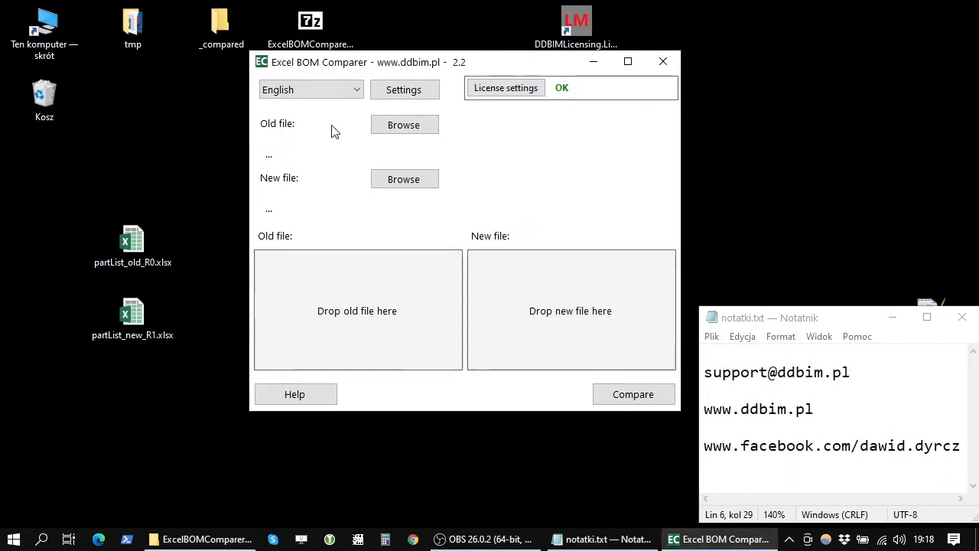
Load partList_old_R0.xlsx as the old file and partList_new_R1.xlsx as the new file from the desktop
click(152, 249)
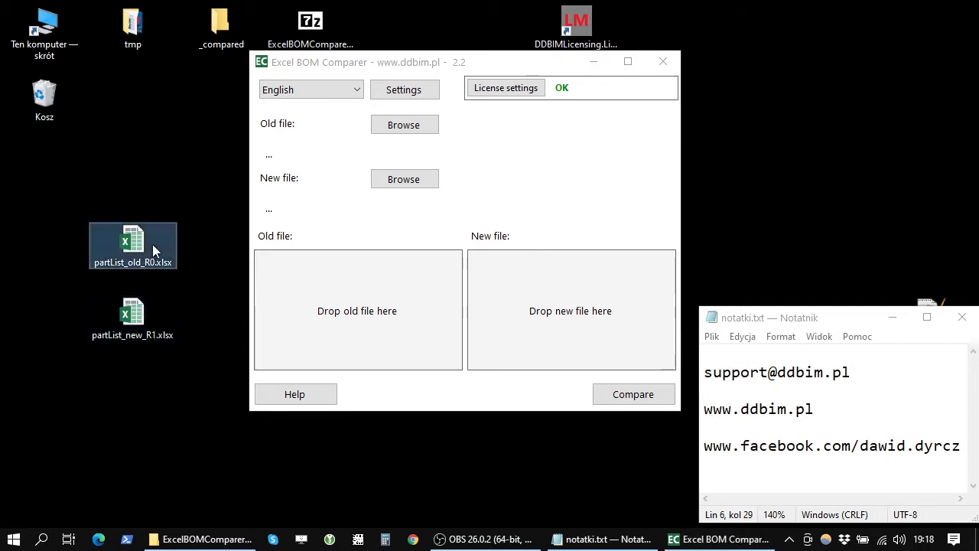
click(141, 317)
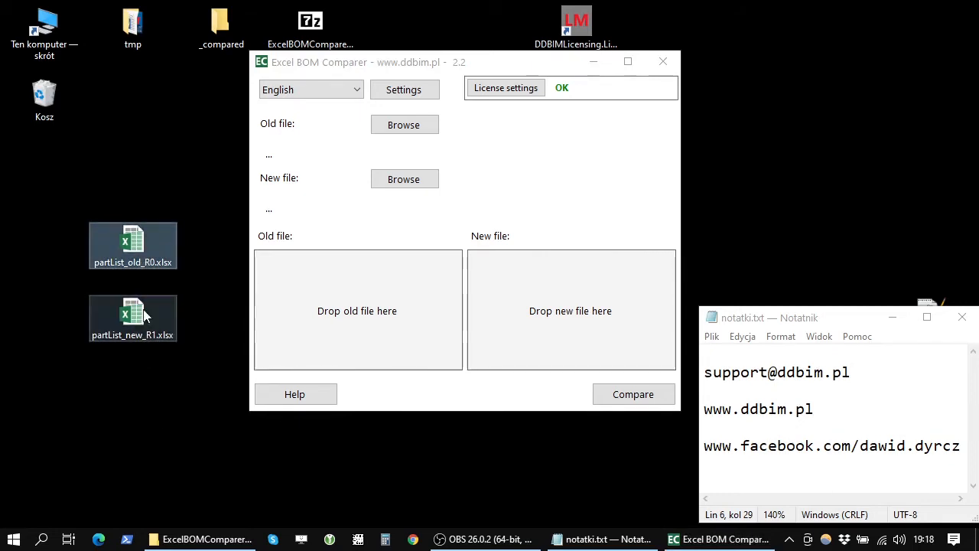
click(136, 245)
drag(135, 245, 352, 302)
drag(138, 317, 601, 299)
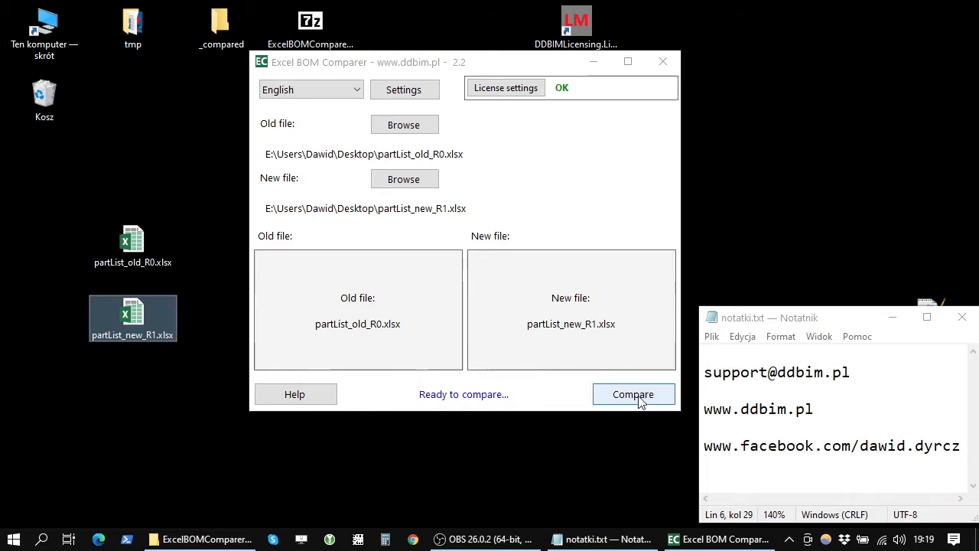
Begin the comparison setup and choose the Part list sheet for both the old and the new bill of material
click(636, 401)
click(428, 190)
click(415, 226)
click(640, 185)
click(625, 226)
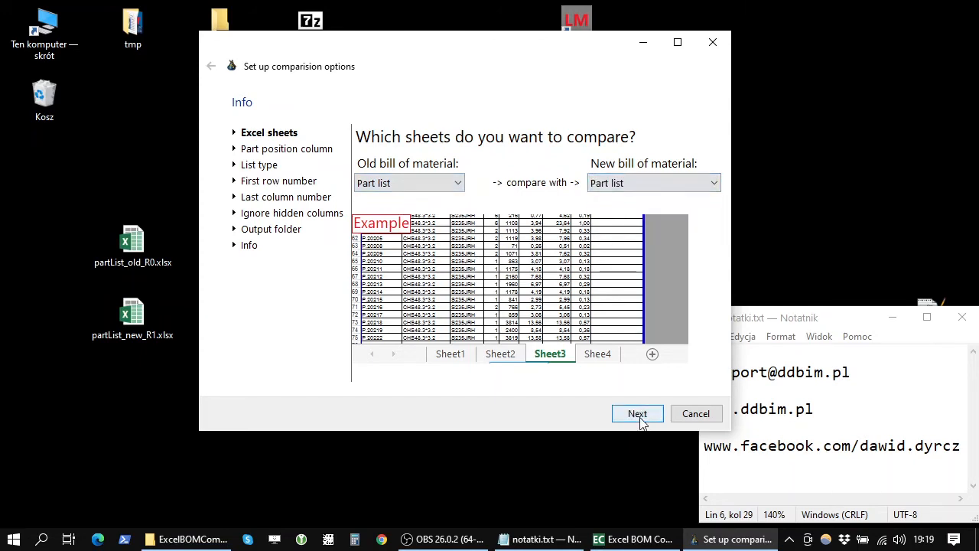
click(639, 415)
Choose the part position column and the list type in the comparison options
click(550, 163)
click(550, 169)
click(637, 417)
click(579, 166)
click(562, 183)
click(636, 411)
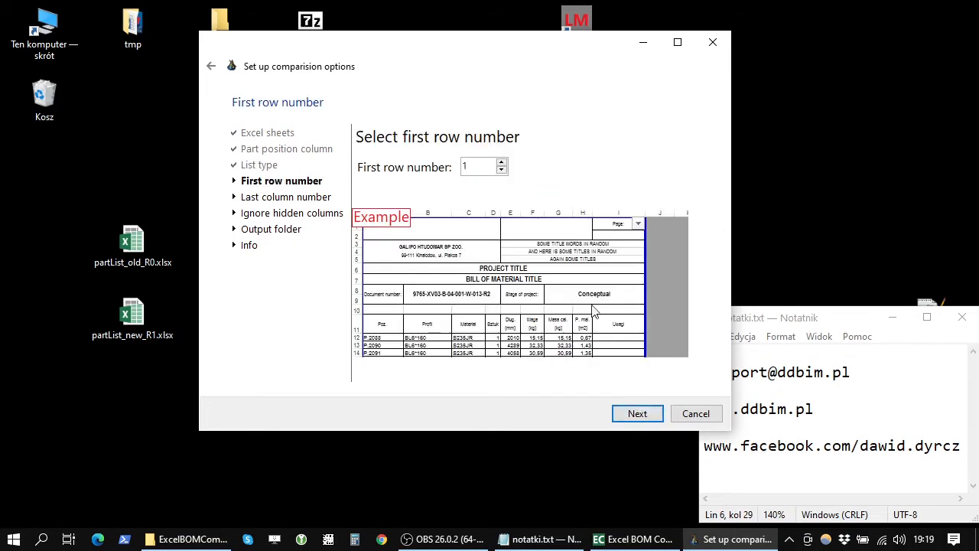
Accept first row number 1, the last column, ignoring hidden columns and the output folder, and run the comparison
click(632, 412)
click(623, 411)
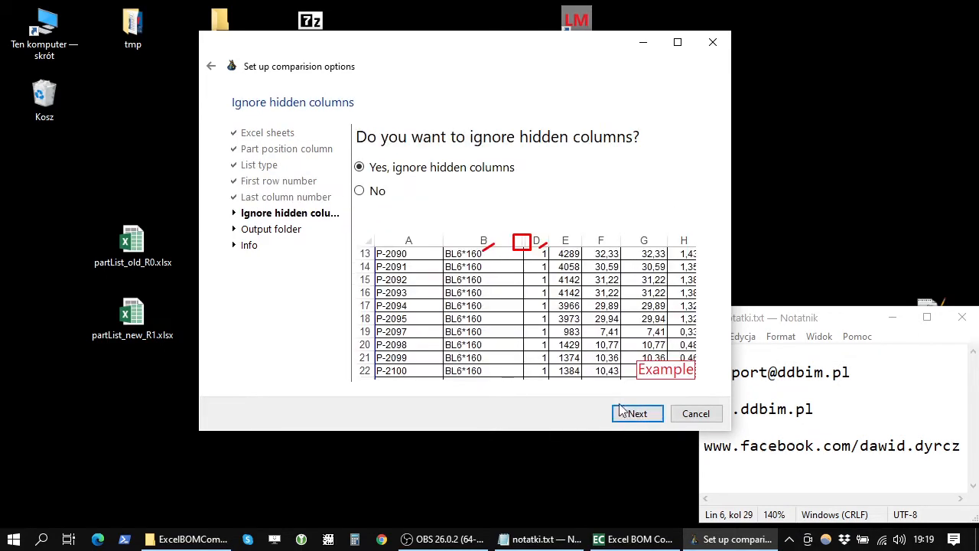
click(622, 412)
click(629, 414)
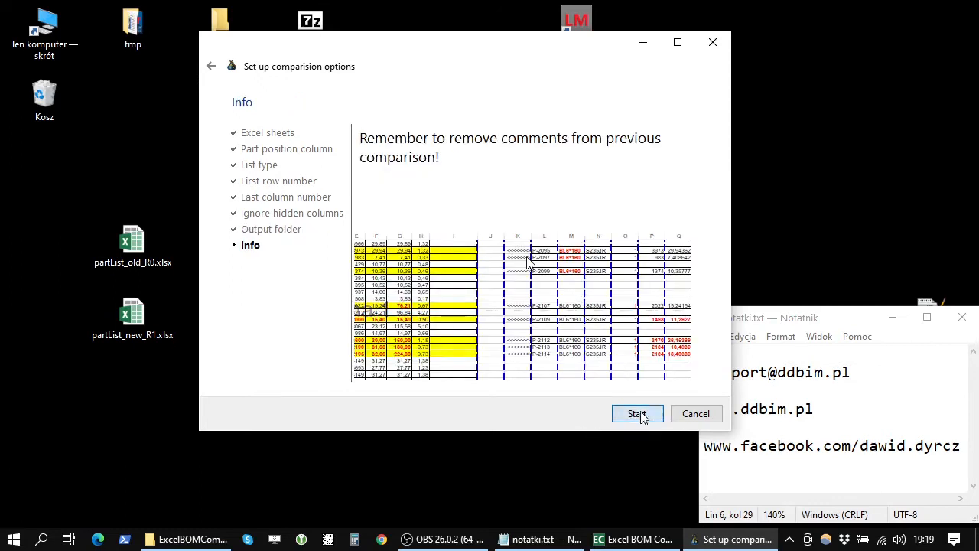
click(638, 414)
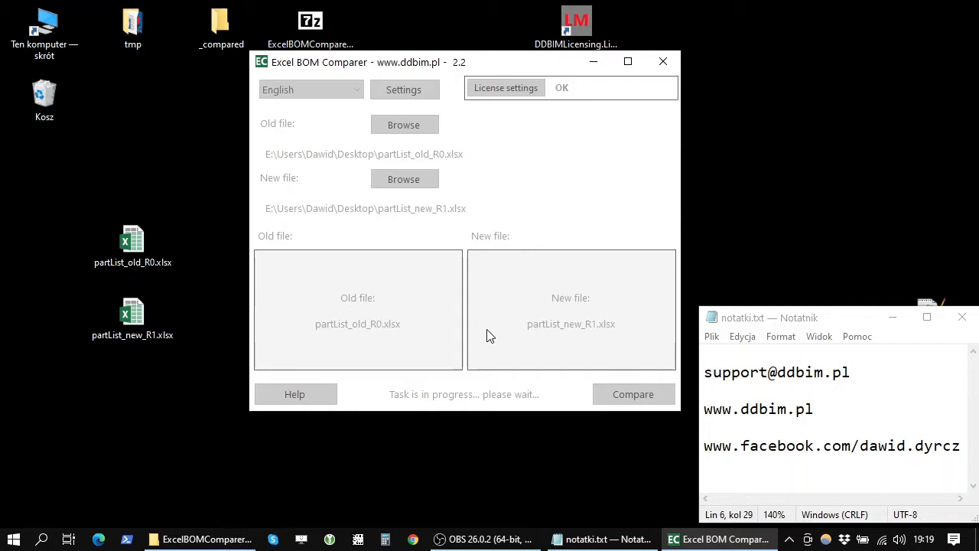
click(589, 339)
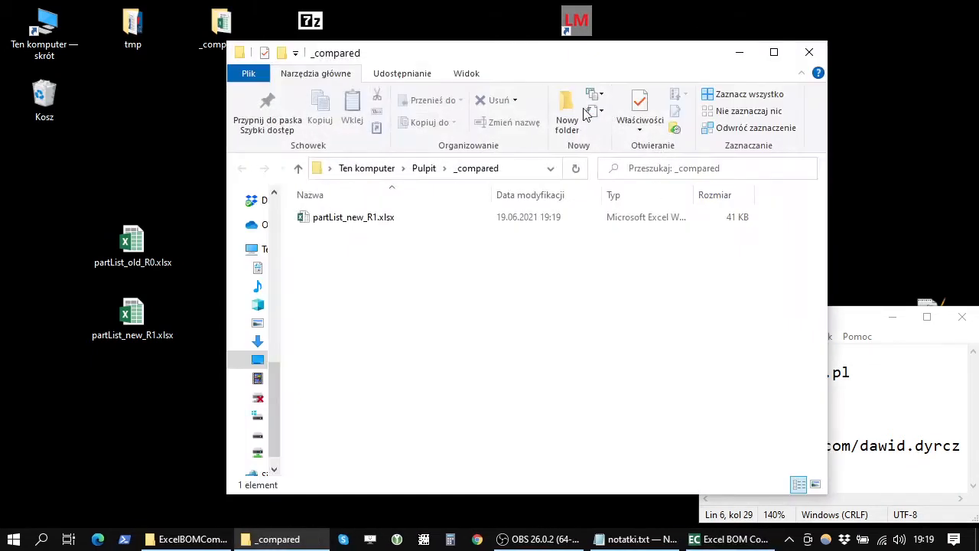
Open the compared partList_new_R1.xlsx from the _compared folder and maximize its window
mouse_move(654, 60)
mouse_down()
mouse_move(728, 251)
mouse_move(641, 46)
mouse_move(655, 53)
mouse_up()
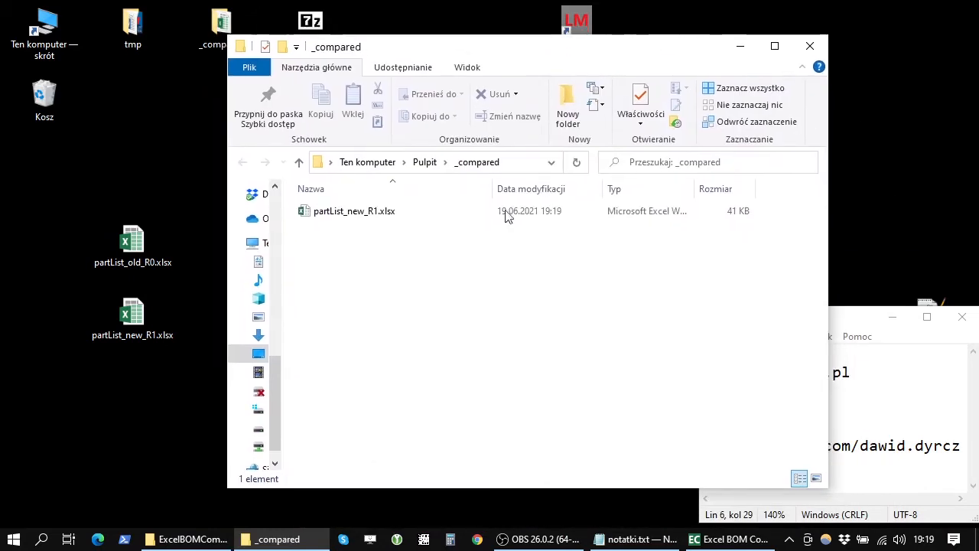
click(356, 212)
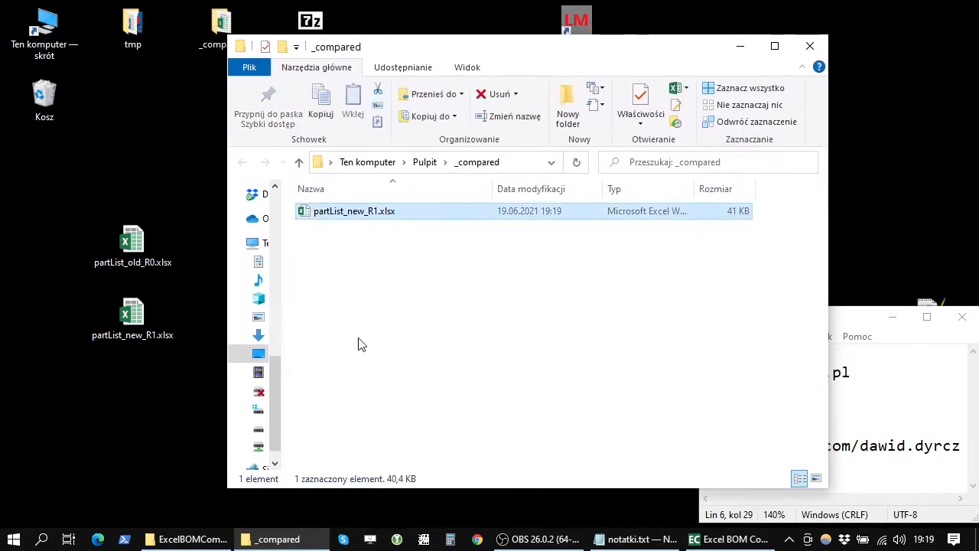
double_click(344, 218)
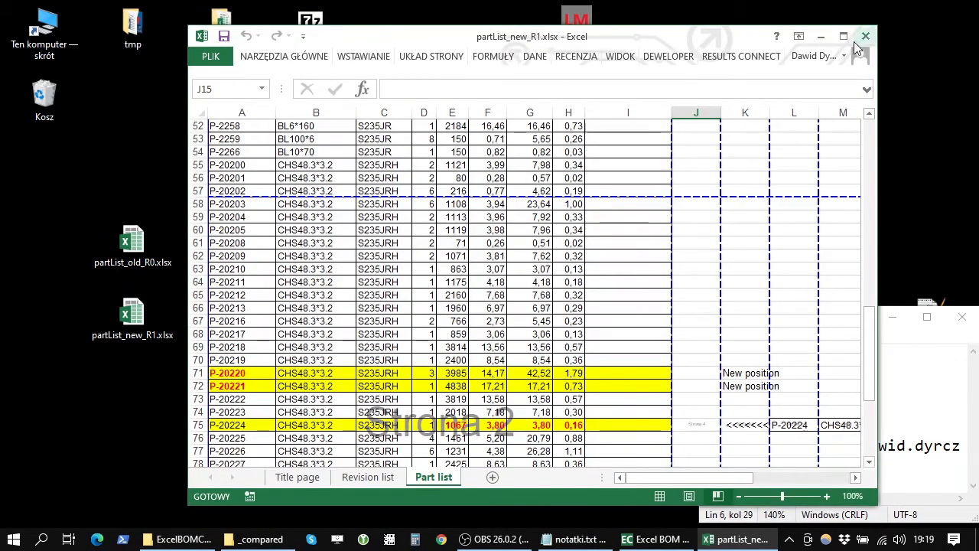
click(848, 38)
Examine the highlighted rows of the compared part list, especially position P-2095 and its changed profile
click(235, 271)
scroll(122, 317, up, 17)
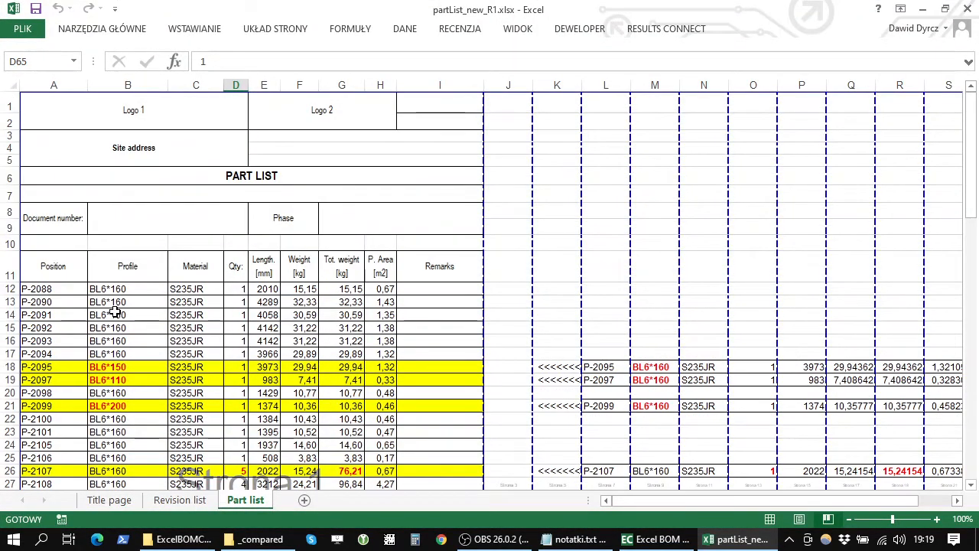
scroll(291, 273, down, 2)
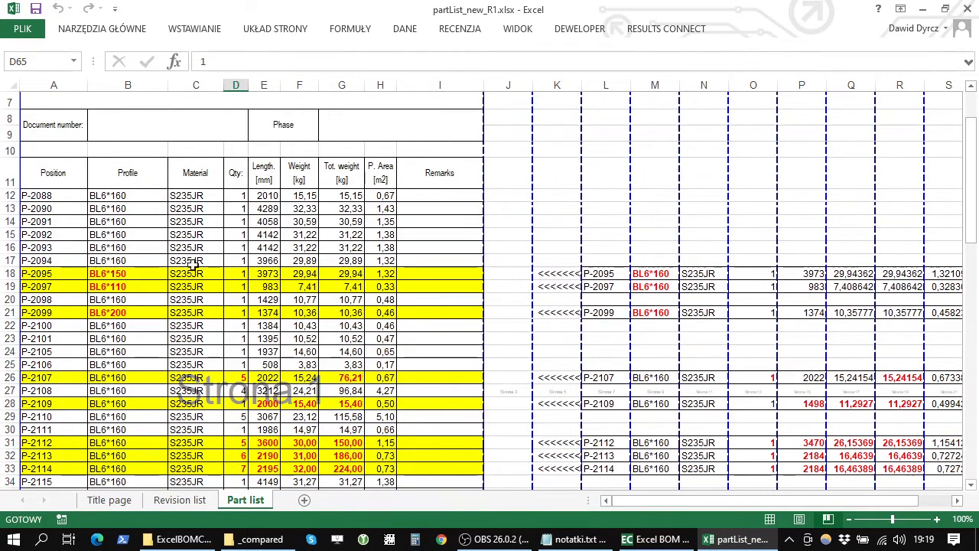
mouse_move(57, 273)
mouse_down()
mouse_move(416, 273)
mouse_move(57, 273)
mouse_up()
click(371, 329)
click(49, 326)
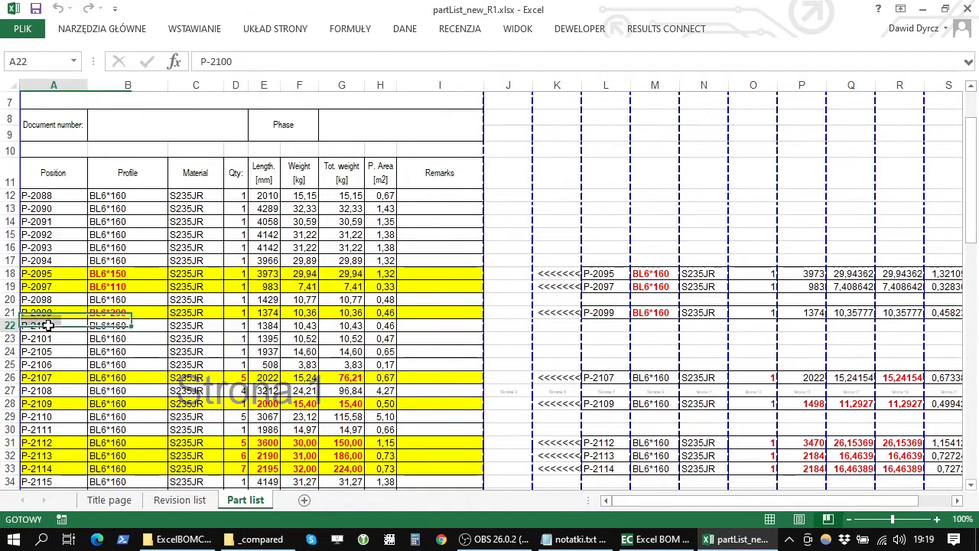
click(53, 276)
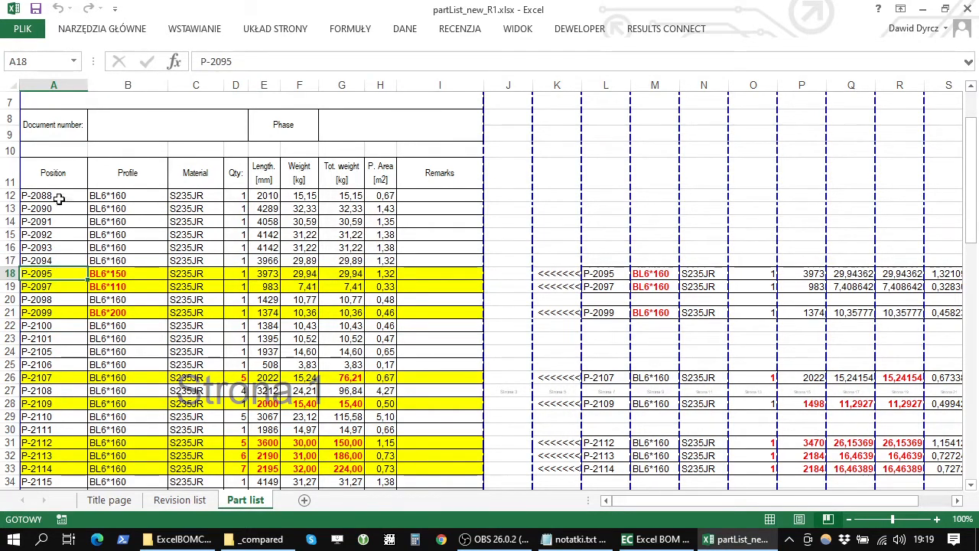
click(56, 287)
click(54, 275)
drag(435, 271, 56, 272)
click(56, 272)
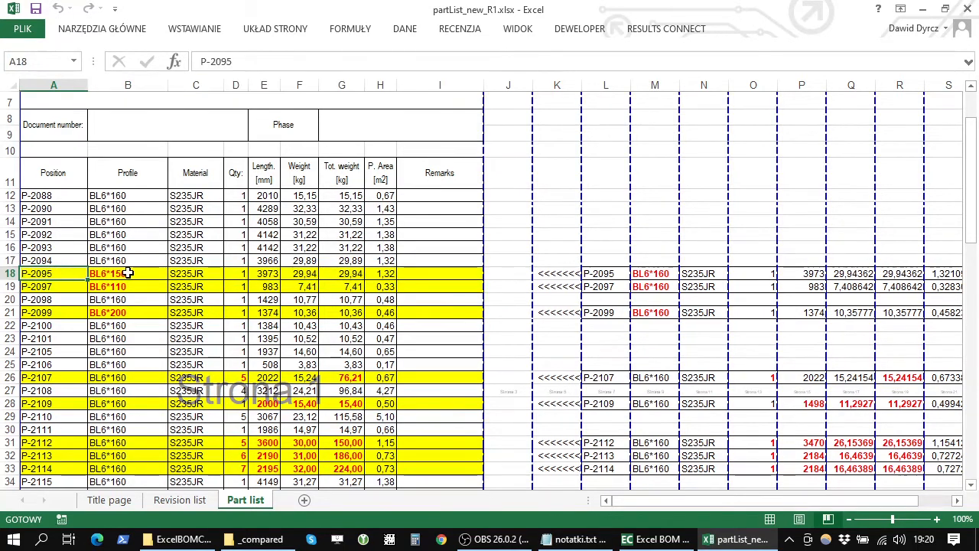
click(128, 273)
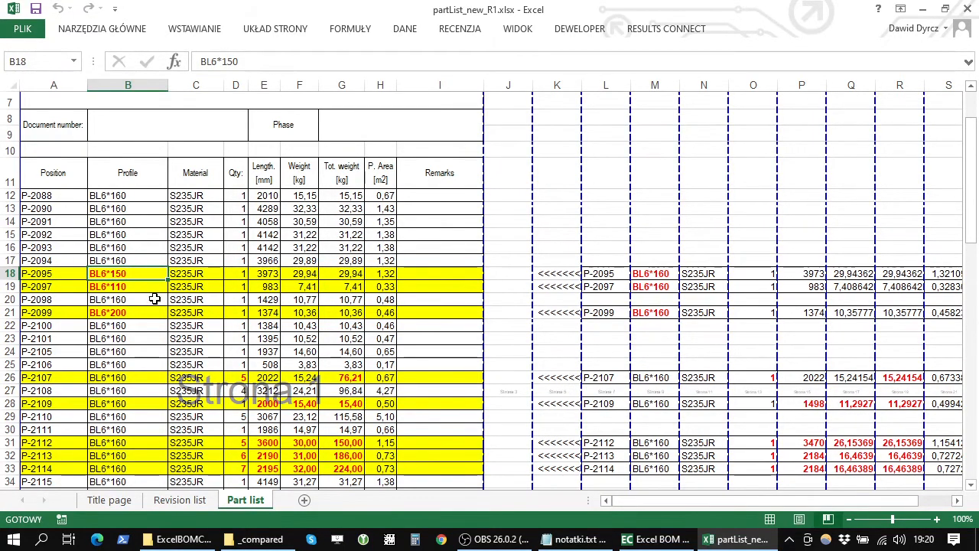
Compare the profile of position P-2095 in the new part list with its old entry in the added columns
click(132, 250)
click(117, 285)
click(118, 275)
click(68, 273)
click(119, 277)
click(73, 277)
click(125, 273)
drag(673, 501, 708, 501)
drag(847, 276, 468, 273)
drag(663, 500, 632, 517)
click(651, 312)
click(655, 274)
click(142, 271)
click(138, 323)
click(112, 276)
click(649, 273)
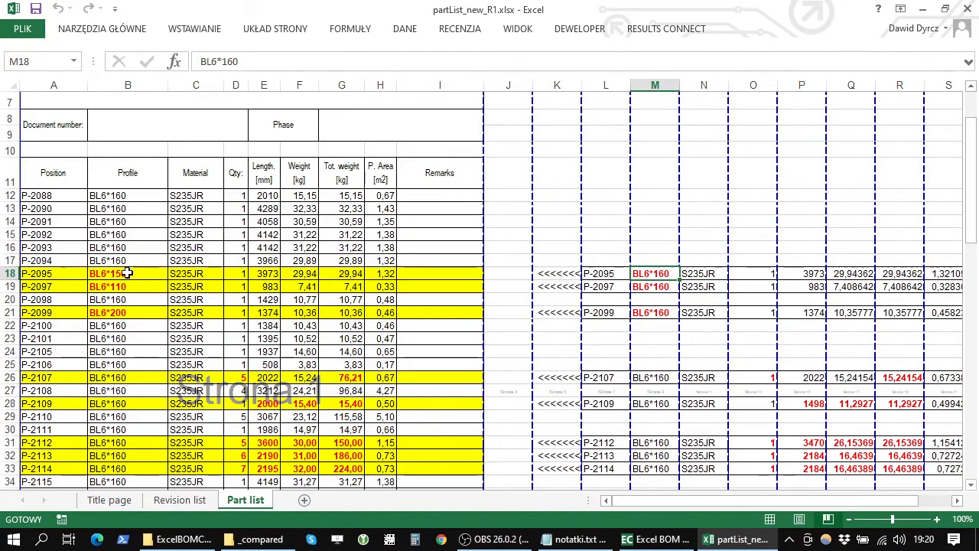
click(127, 273)
Examine the change descriptions in column U for the modified positions in rows 18 to 33
drag(691, 504, 701, 504)
click(957, 502)
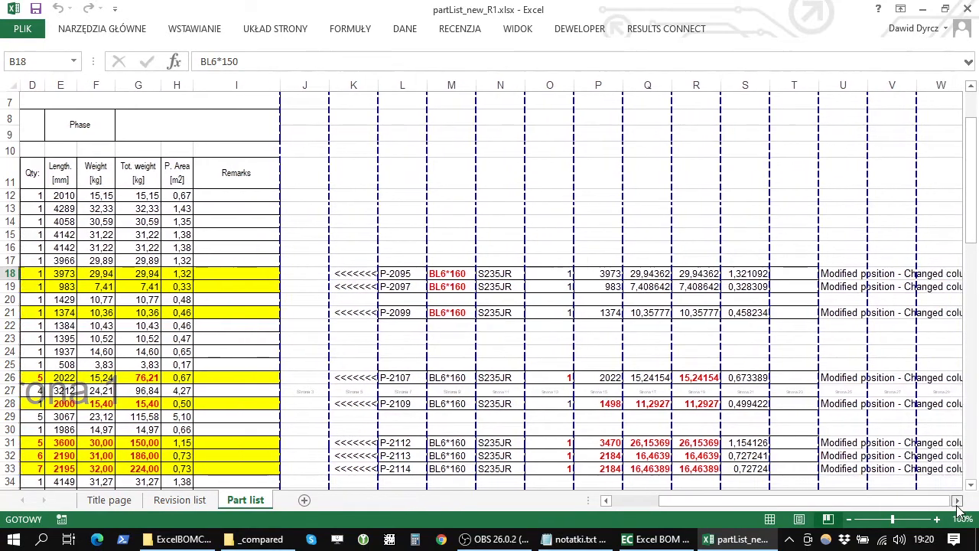
click(958, 501)
click(957, 500)
click(702, 273)
drag(702, 273, 699, 471)
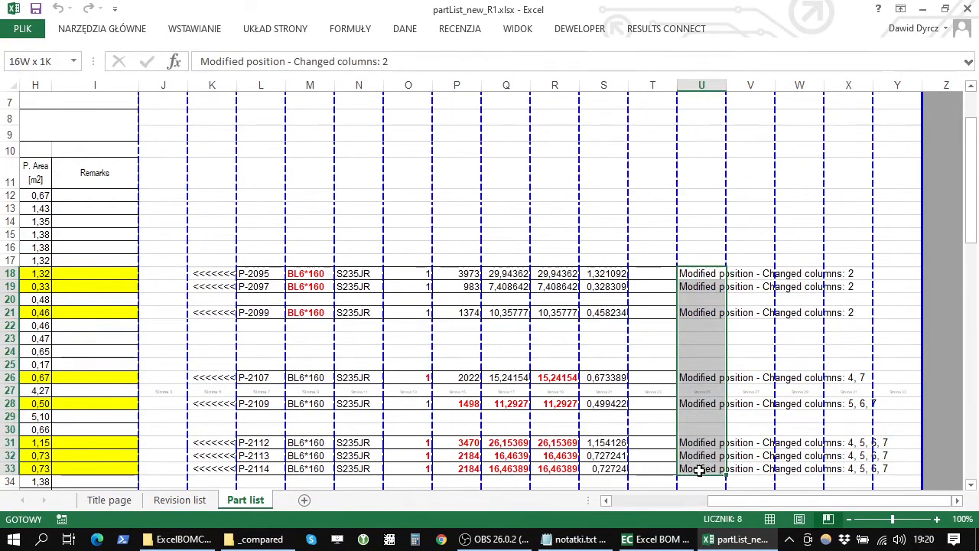
click(707, 273)
click(743, 273)
click(708, 274)
click(847, 270)
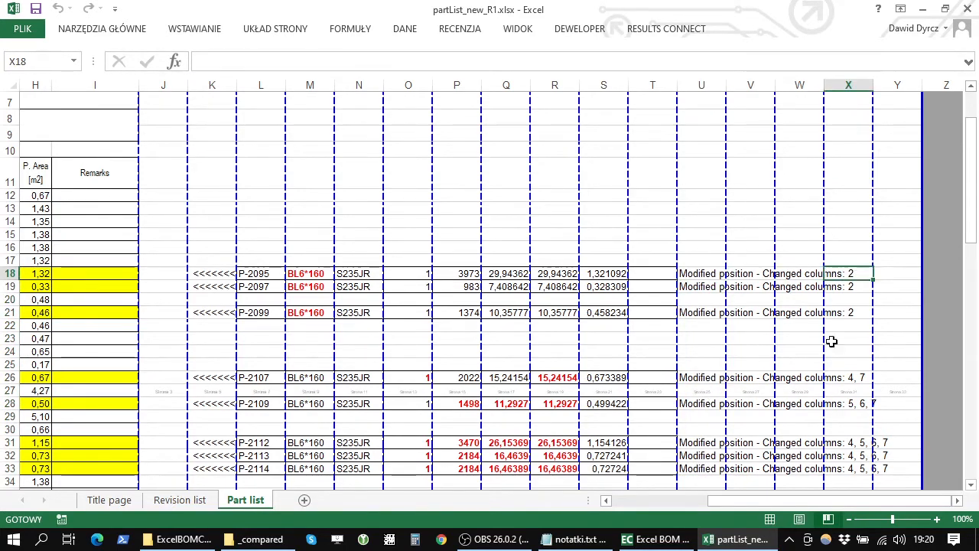
drag(817, 498, 721, 499)
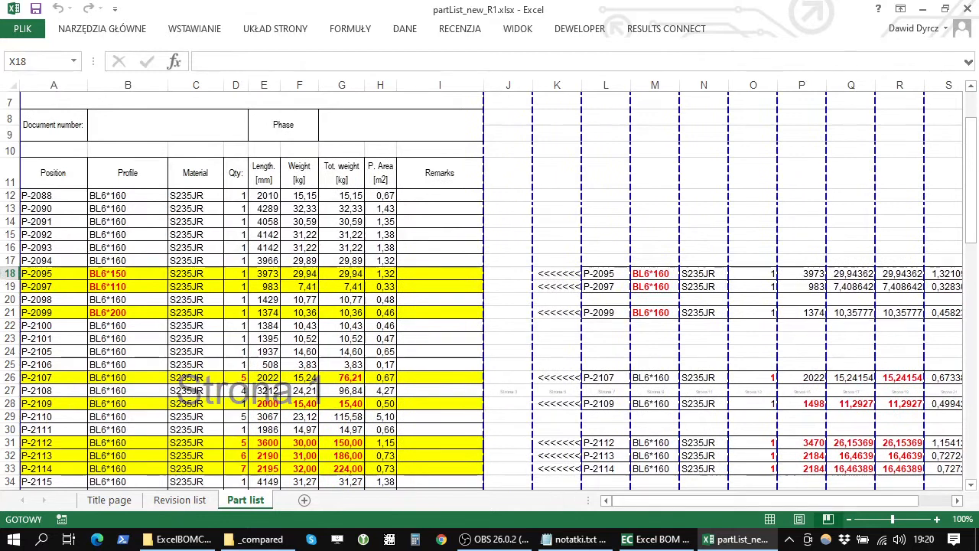
Examine the highlighted modified positions further down the part list, such as P-2112, and their old entries beside them
click(46, 273)
scroll(94, 310, down, 2)
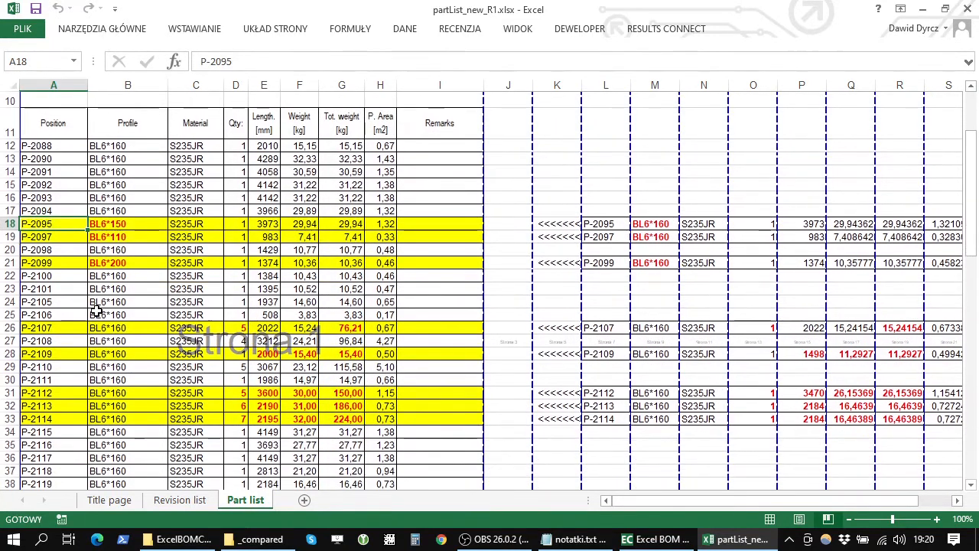
scroll(96, 310, down, 2)
drag(59, 254, 413, 261)
click(558, 254)
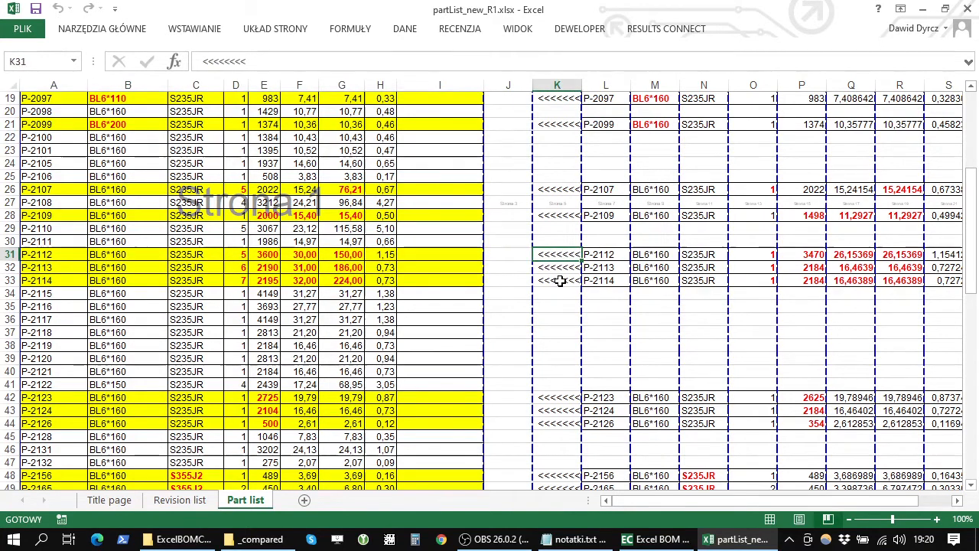
scroll(560, 280, down, 2)
scroll(560, 281, up, 3)
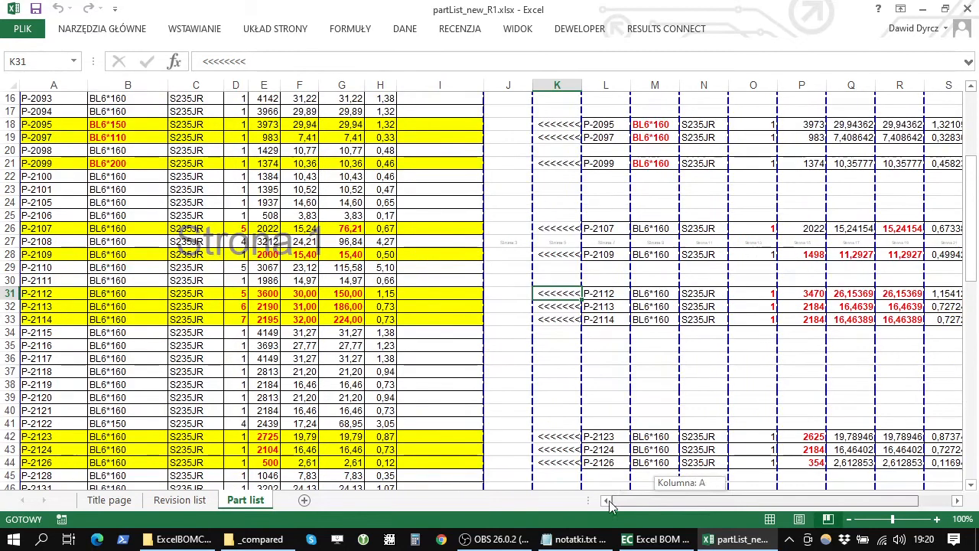
scroll(417, 357, down, 6)
scroll(415, 358, down, 5)
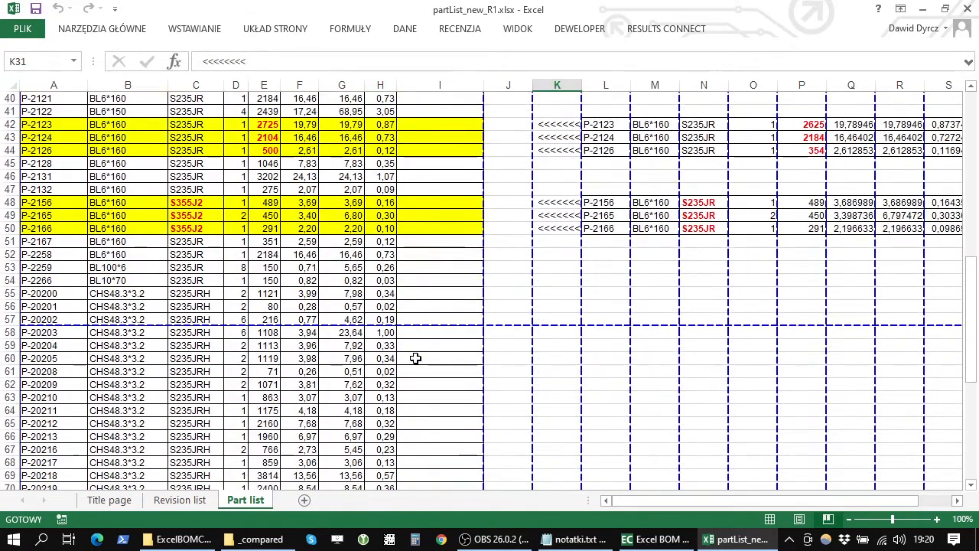
Examine the rows marked as new positions, such as P-20220 and P-20221, and the deleted positions below the list
click(80, 389)
drag(80, 391, 426, 400)
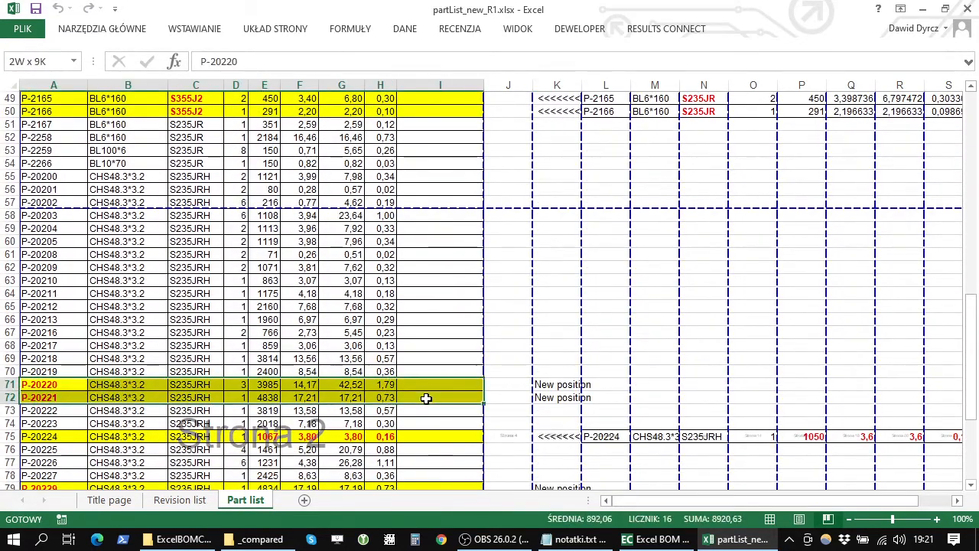
click(57, 410)
scroll(250, 301, down, 3)
scroll(251, 301, down, 3)
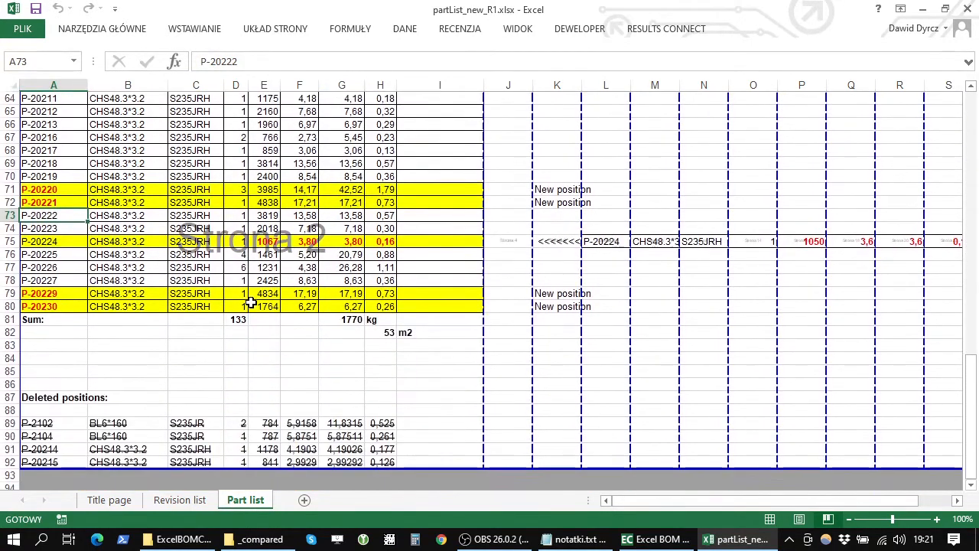
click(122, 306)
click(54, 332)
drag(42, 384, 391, 423)
click(443, 366)
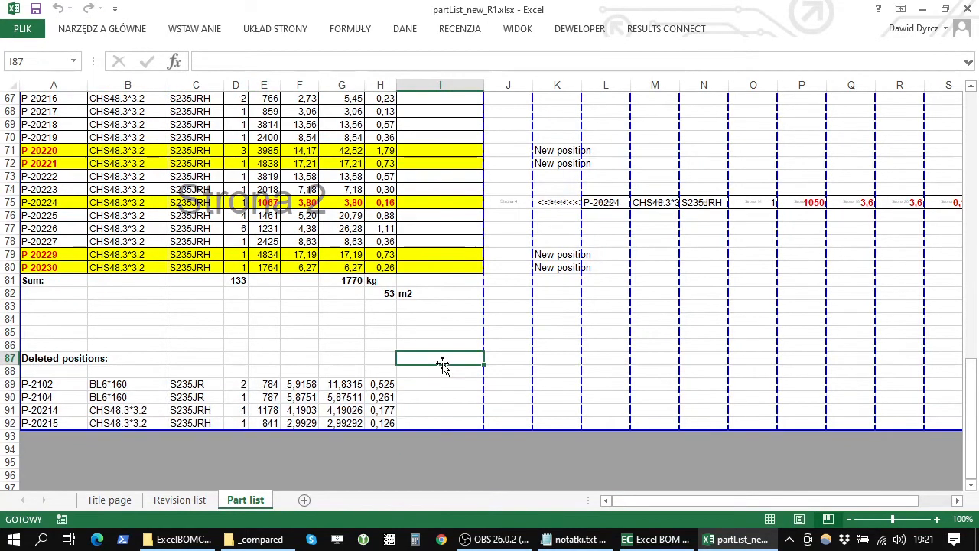
Close the compared partList_new_R1.xlsx without saving changes and close the _compared folder window
click(974, 7)
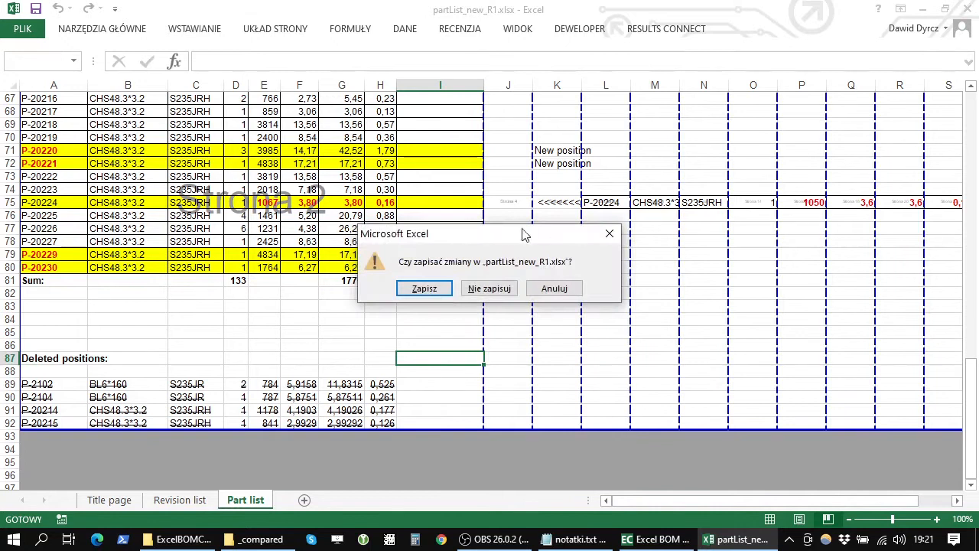
click(490, 289)
click(808, 48)
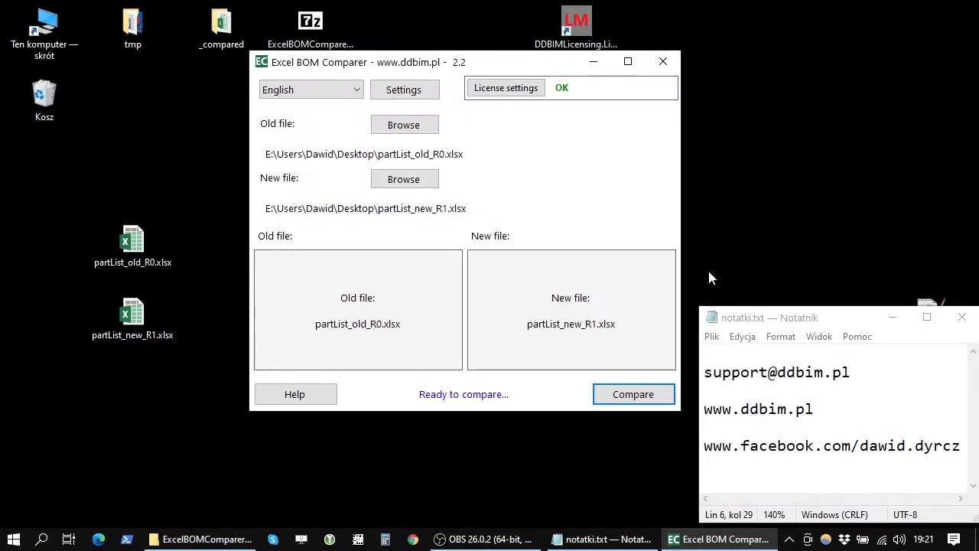
Start a new comparison of the two part lists and choose Part list as the old bill of material's sheet
mouse_move(477, 56)
mouse_down()
mouse_move(579, 103)
mouse_move(490, 71)
mouse_up()
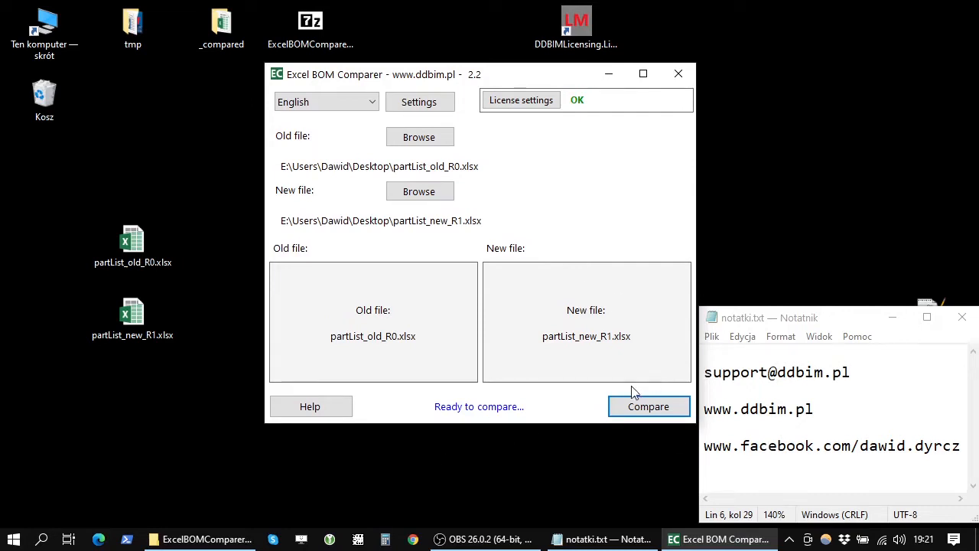
click(649, 407)
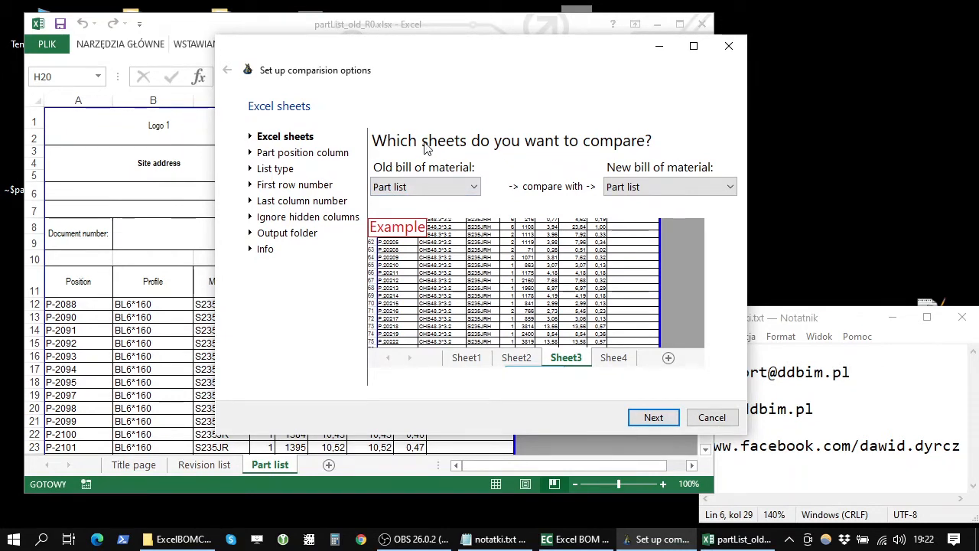
click(471, 185)
click(435, 228)
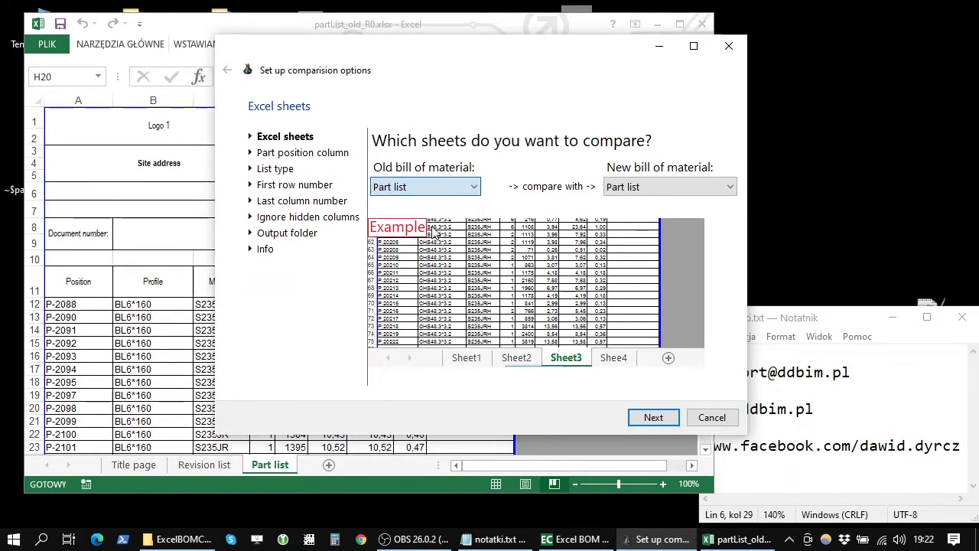
Look through the Title page, Revision list and Part list sheets of partList_old_R0.xlsx
click(181, 462)
click(287, 465)
click(218, 471)
click(136, 470)
click(208, 470)
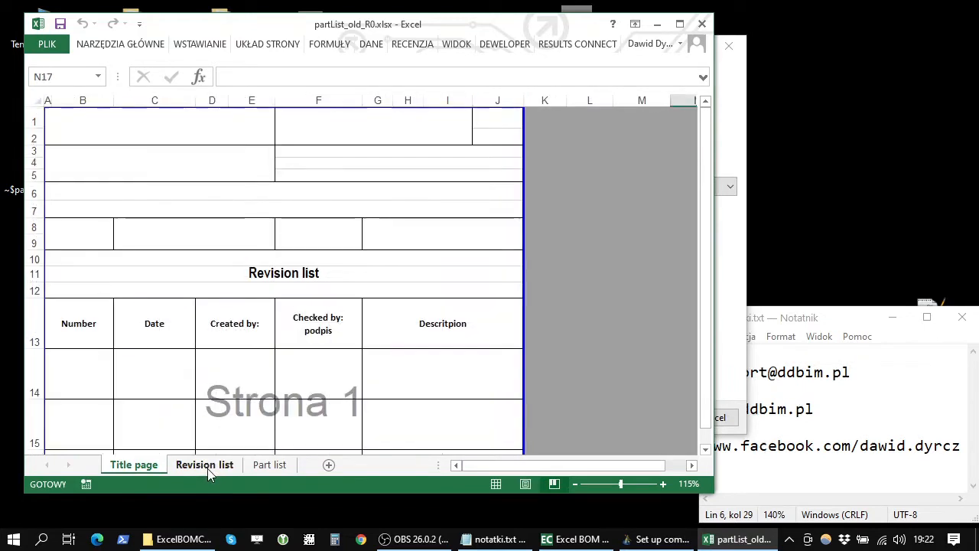
click(266, 465)
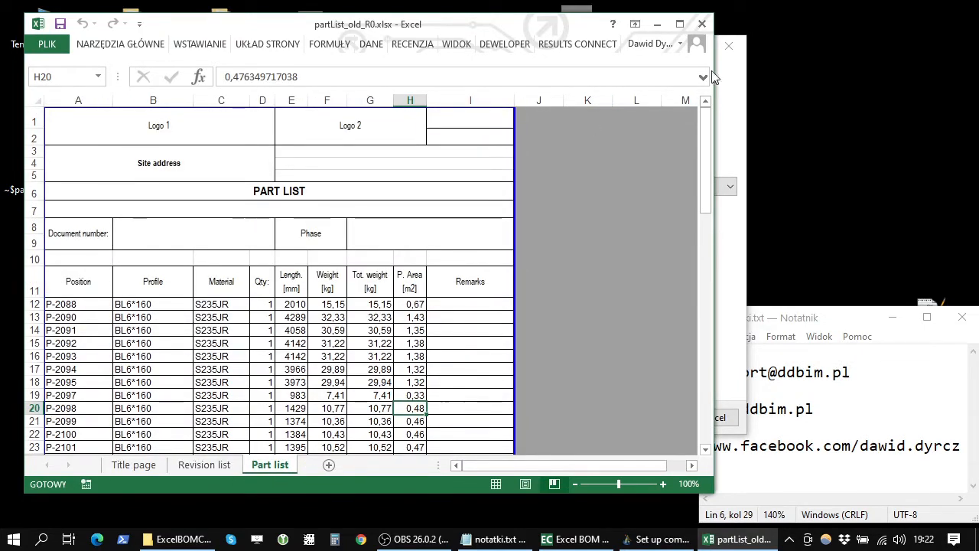
Choose the Part list sheet for both the old and new bills of material and continue to the part position column
click(728, 128)
click(425, 187)
click(398, 227)
click(635, 186)
click(635, 227)
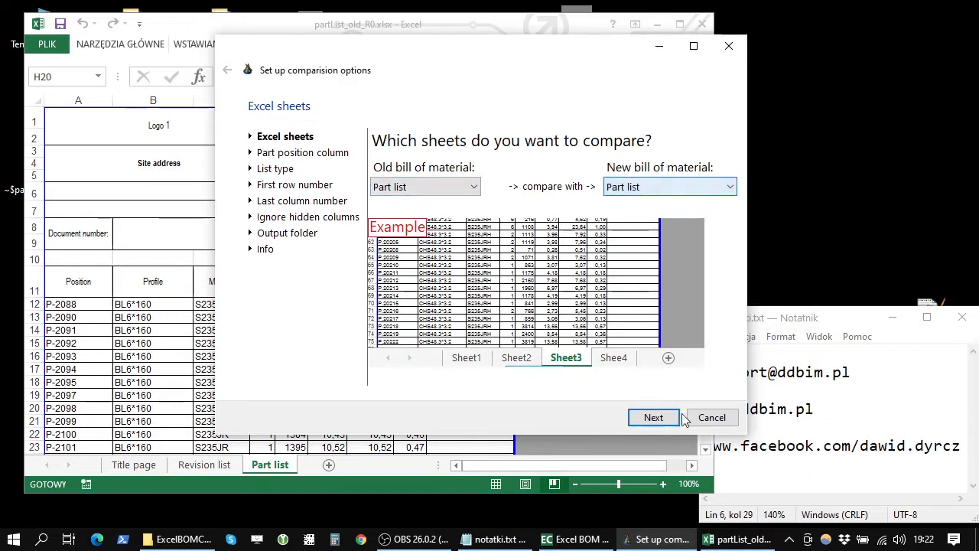
click(654, 419)
Arrange the old part list beside the comparison options and examine its Position and Profile columns
click(96, 321)
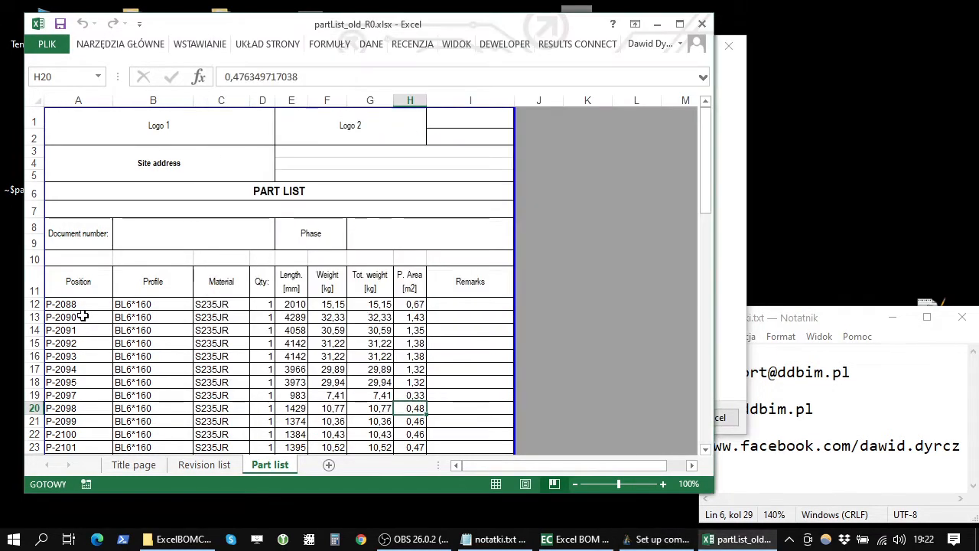
drag(586, 32, 597, 104)
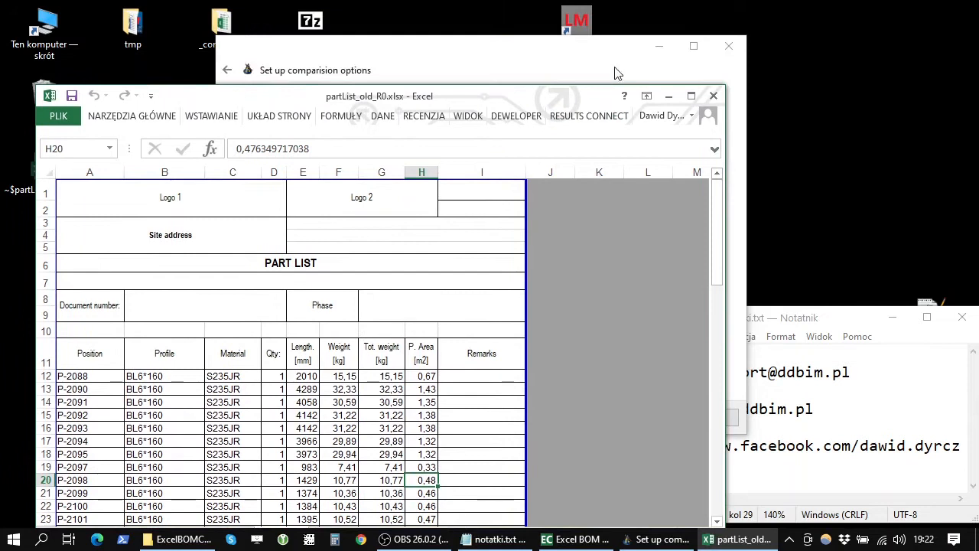
drag(615, 55, 767, 30)
click(98, 381)
drag(98, 381, 84, 505)
click(92, 380)
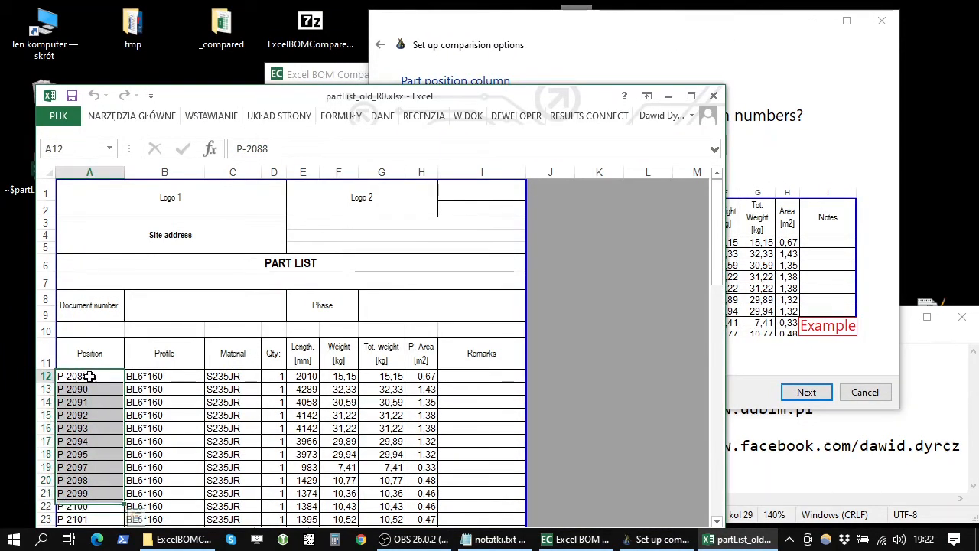
drag(91, 444, 92, 378)
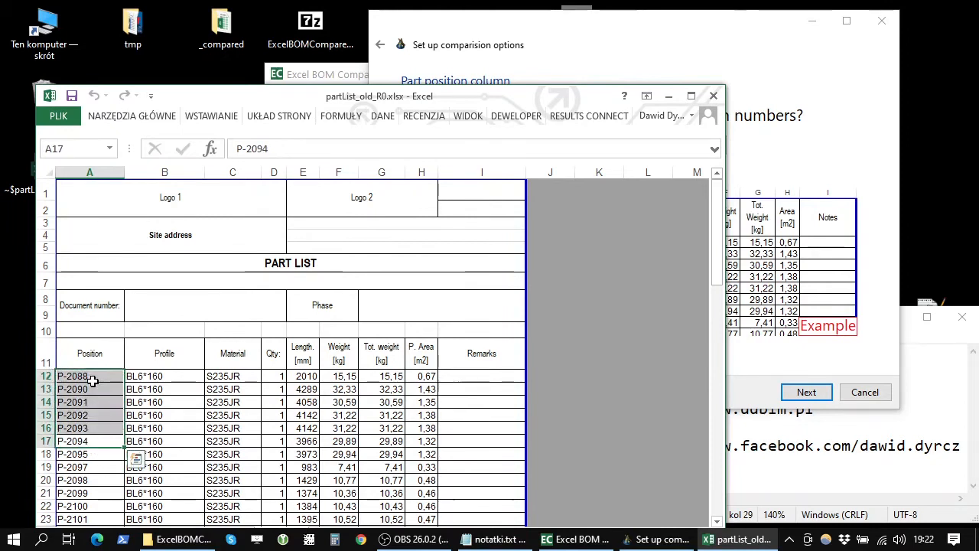
drag(153, 376, 158, 455)
Try 2 as the part position column, set it back to 1 and continue to the list type
click(848, 140)
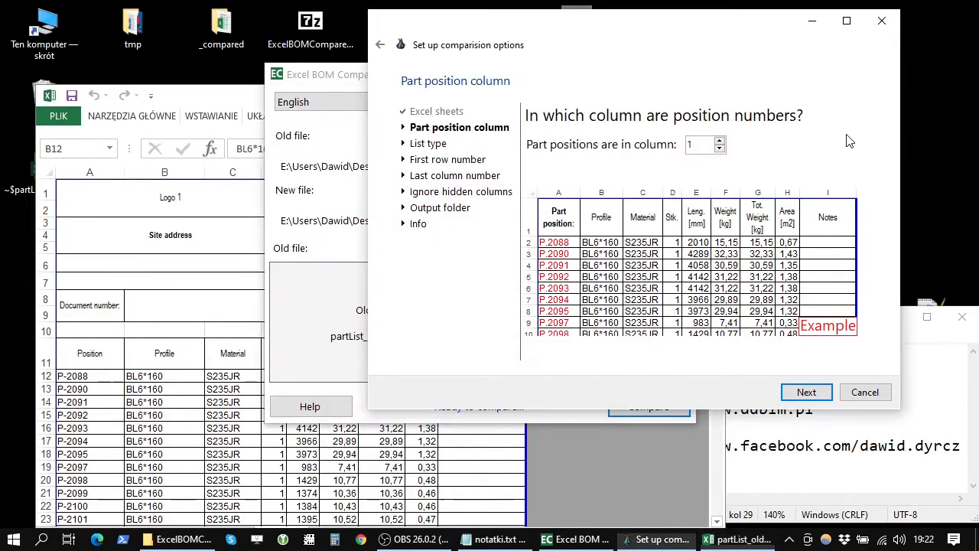
click(720, 141)
double_click(704, 146)
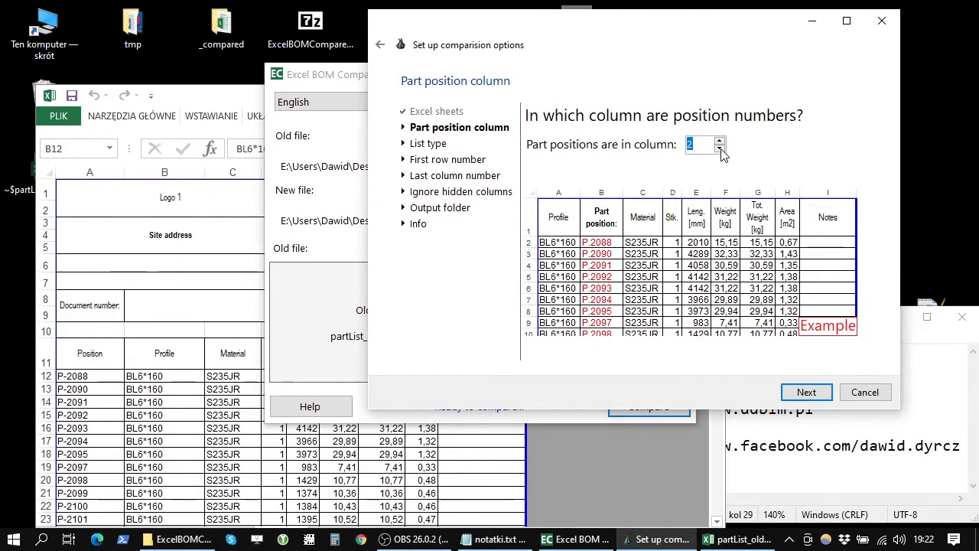
click(720, 149)
drag(752, 46, 675, 61)
click(729, 408)
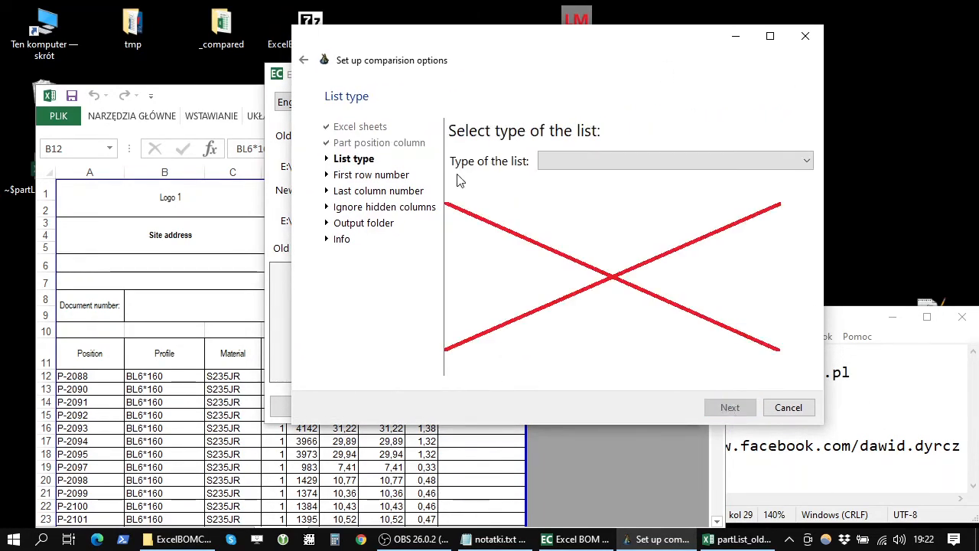
Set the list type to Normal list (part list, material list, assembly list) and check the positions in the old part list
click(615, 161)
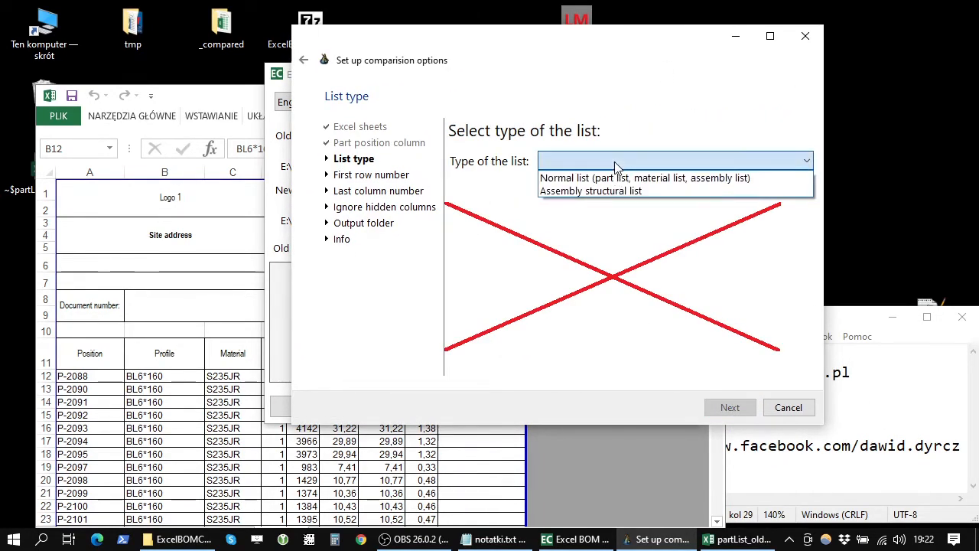
click(646, 179)
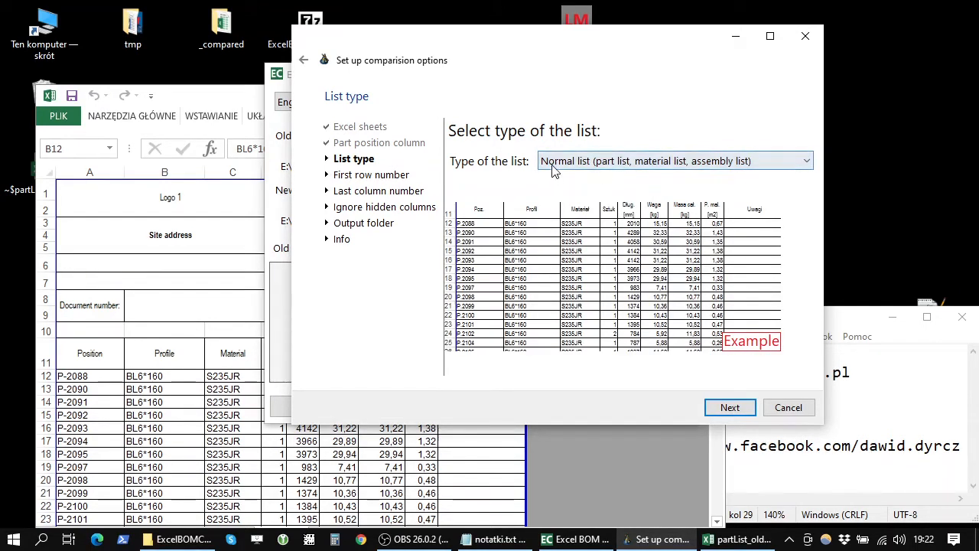
click(123, 394)
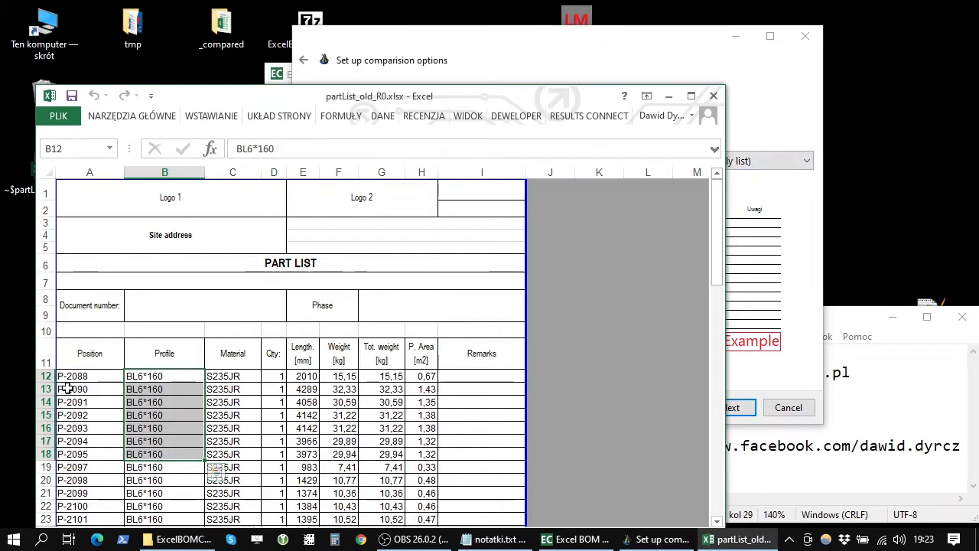
click(68, 389)
scroll(88, 387, down, 6)
click(90, 342)
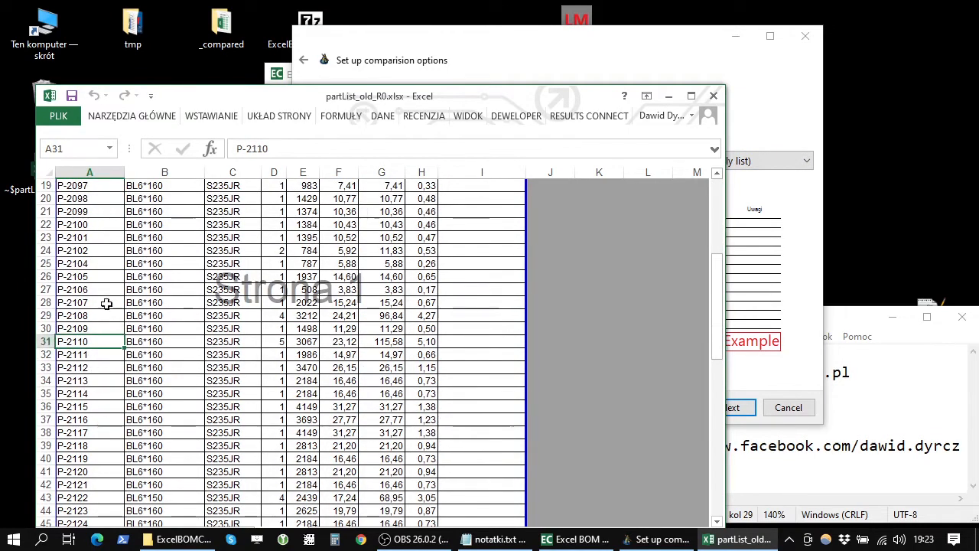
click(670, 43)
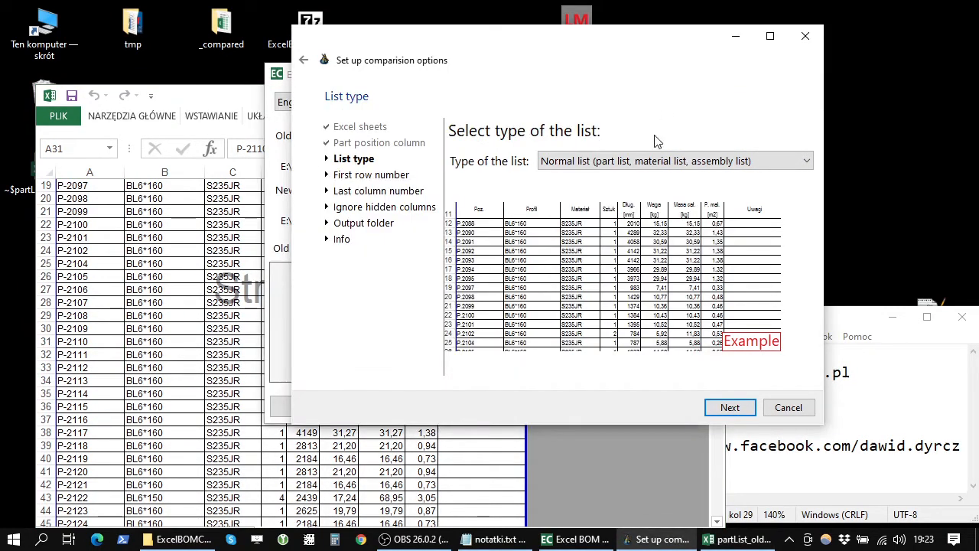
Switch the list type to Assembly structural list and compare its example with the old part list
click(645, 162)
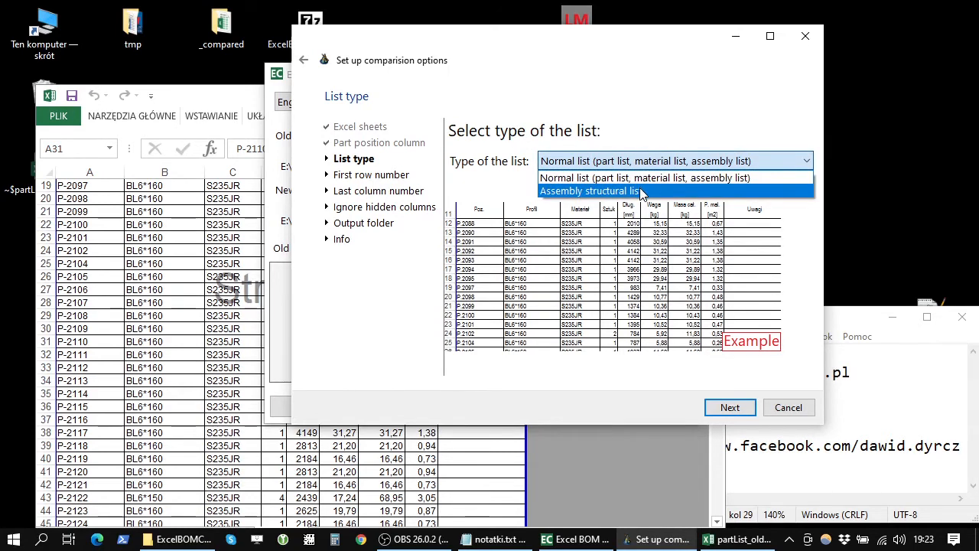
click(641, 192)
click(154, 298)
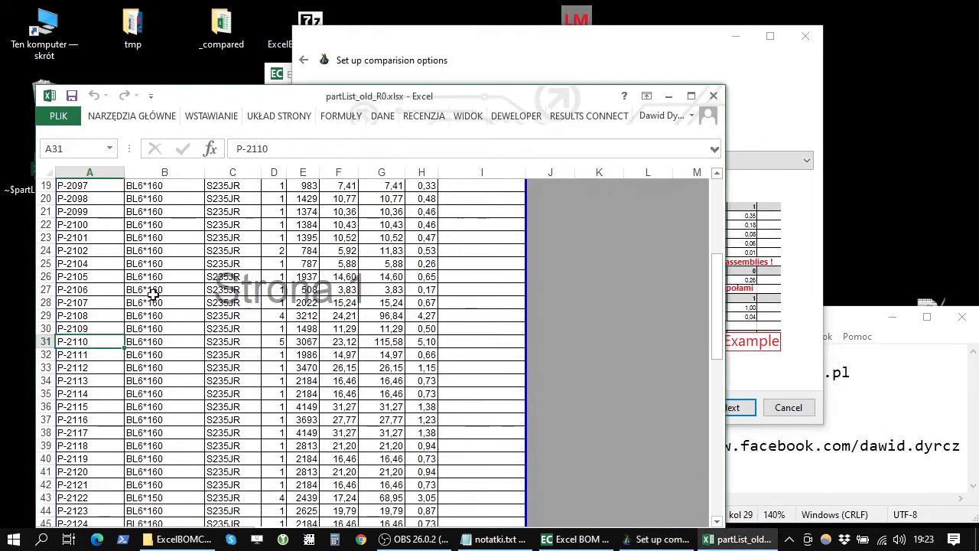
click(820, 200)
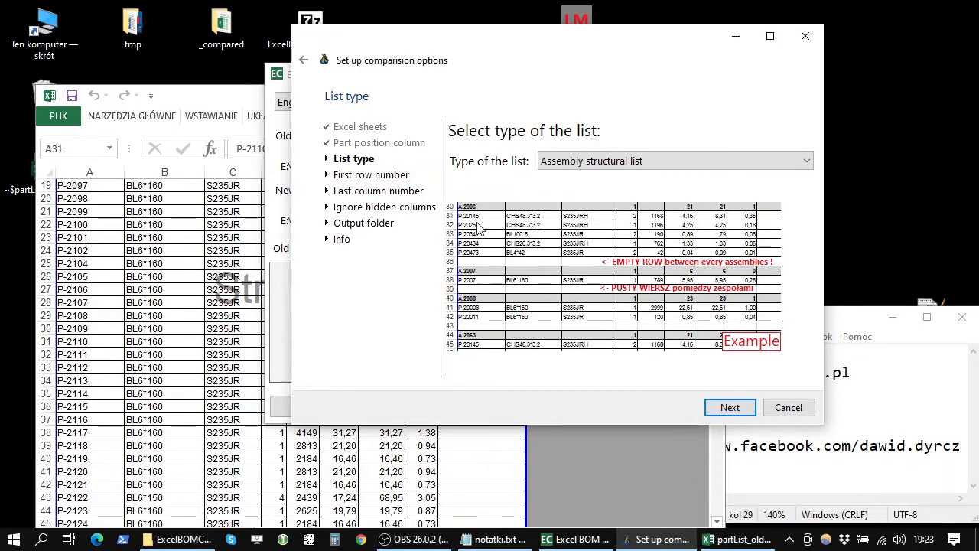
Set the list type back to Normal list (part list, material list, assembly list) and continue to the first row number
click(580, 160)
click(579, 175)
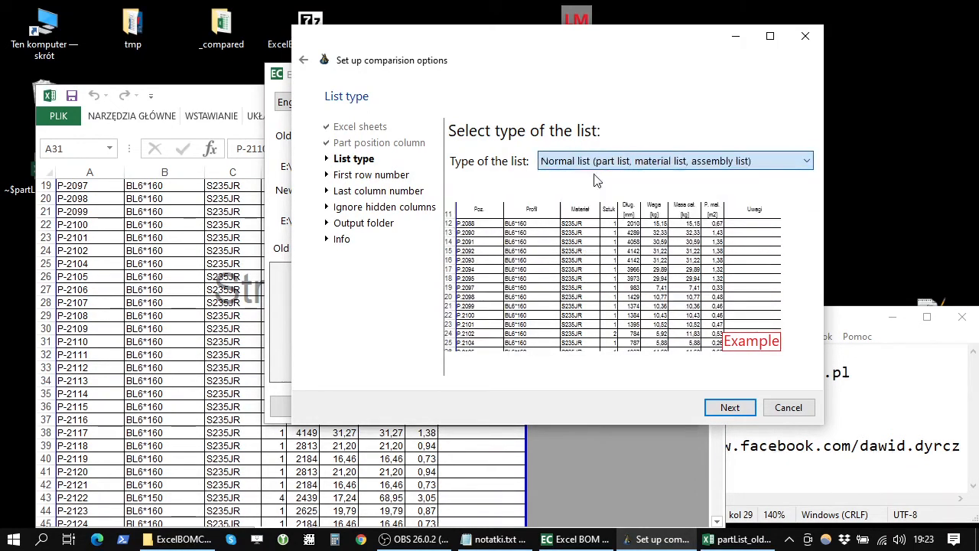
click(730, 407)
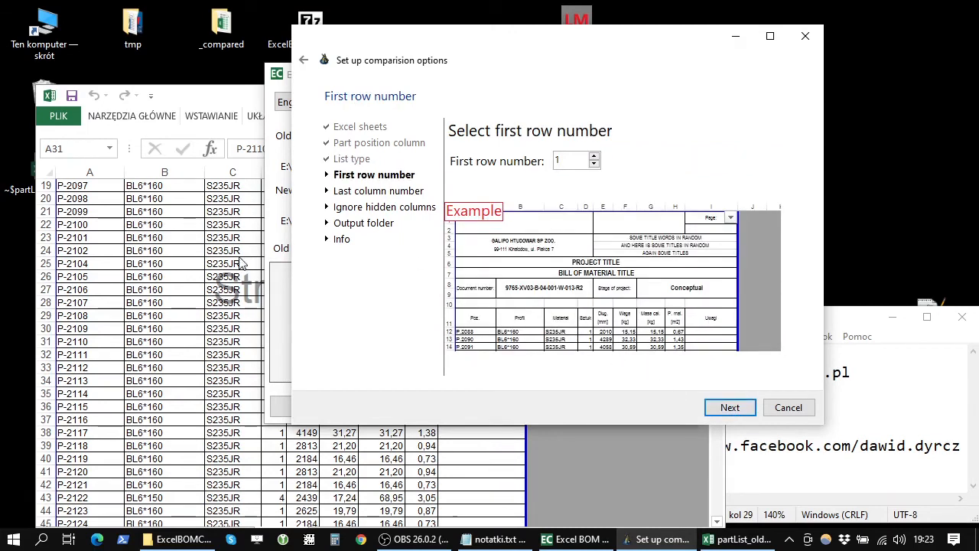
Locate the first row of part data beneath the header in the old part list
click(205, 251)
scroll(153, 263, up, 6)
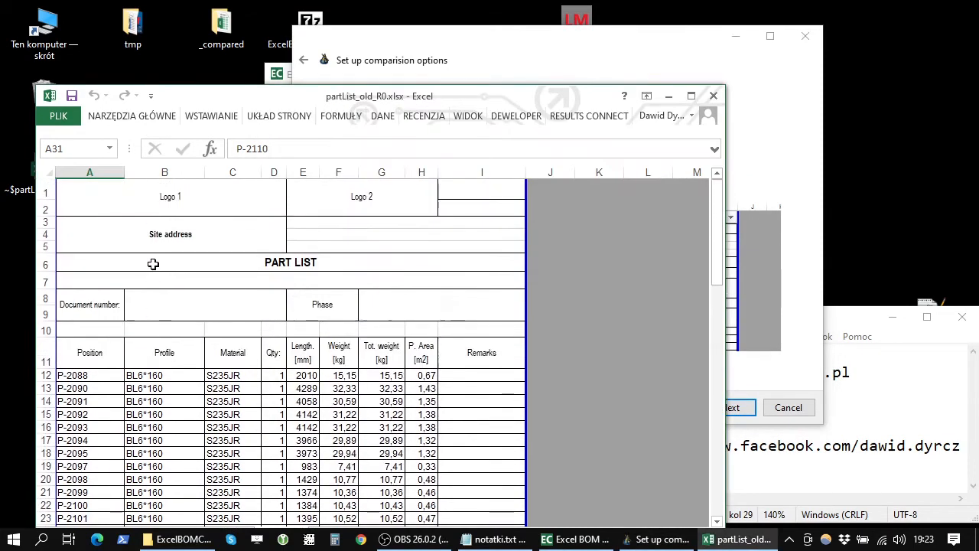
click(63, 376)
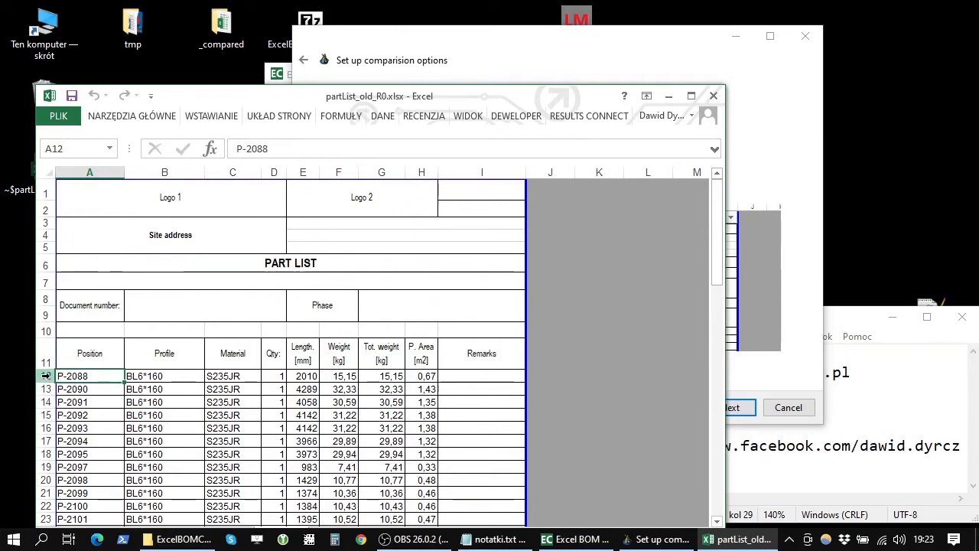
click(45, 376)
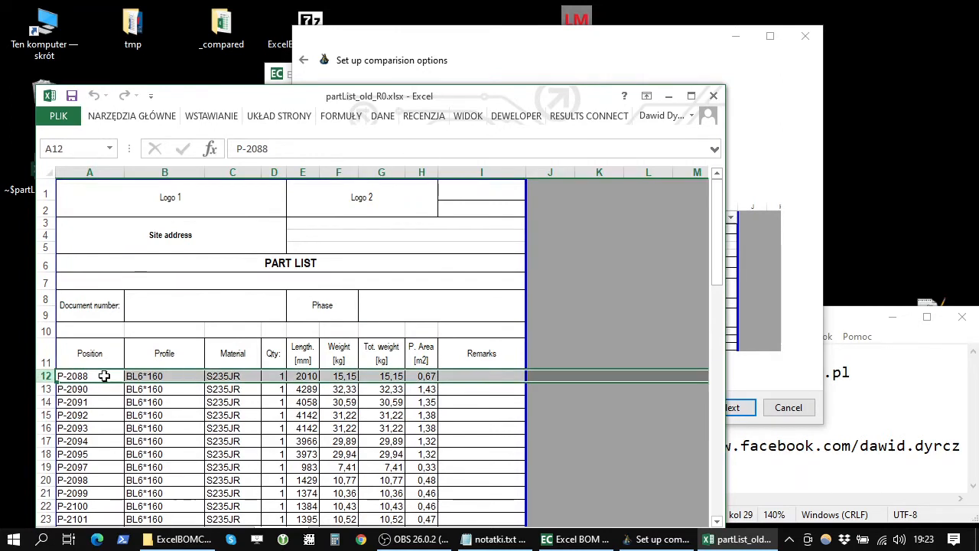
Set the first row number to 12 in the comparison options and continue to the last column number
click(700, 76)
scroll(595, 158, up, 11)
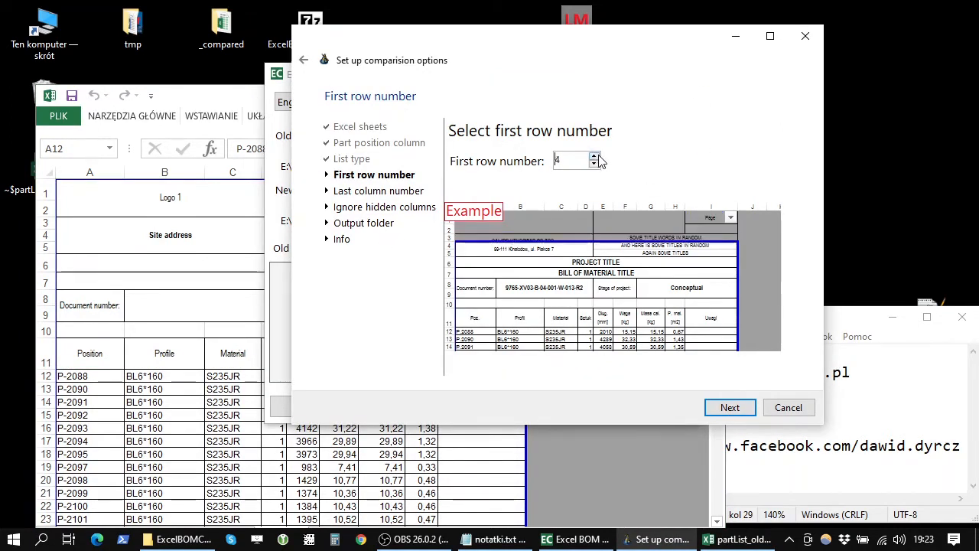
scroll(600, 160, up, 1)
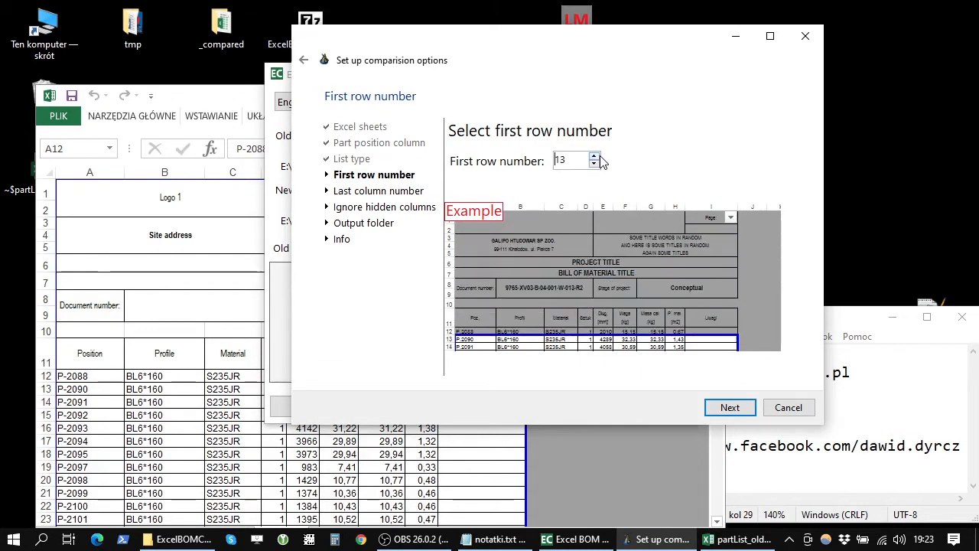
click(595, 164)
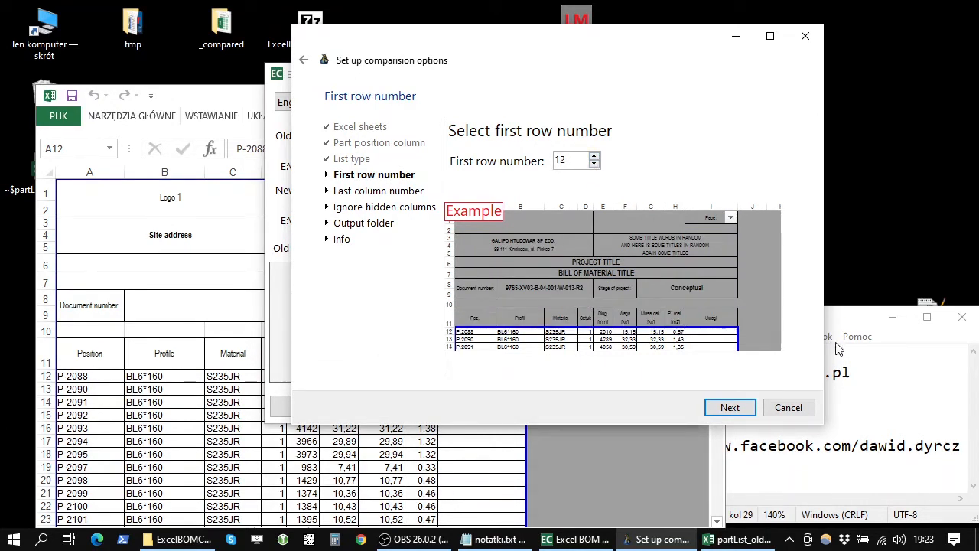
click(731, 407)
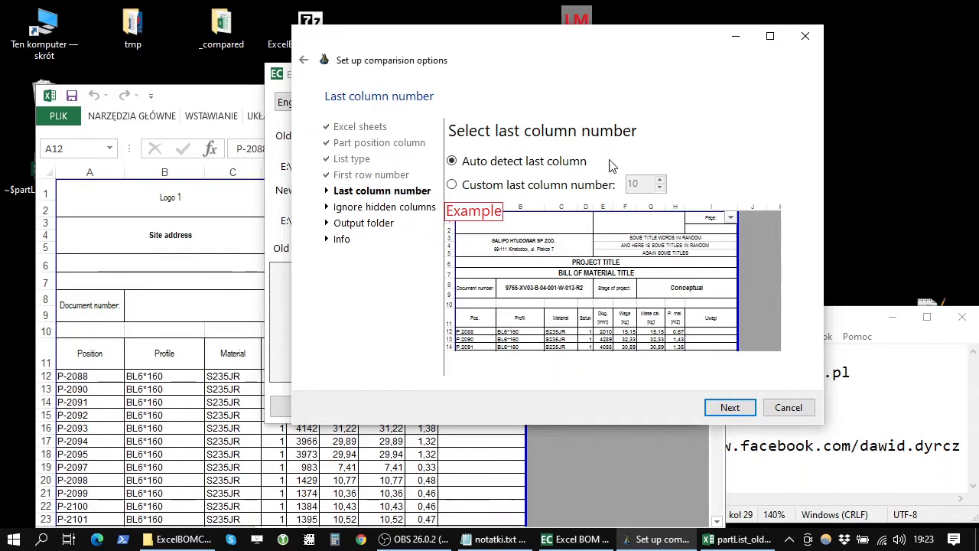
Check where the old part list's columns end, set a custom last column number of 9 and continue to hidden columns
click(539, 187)
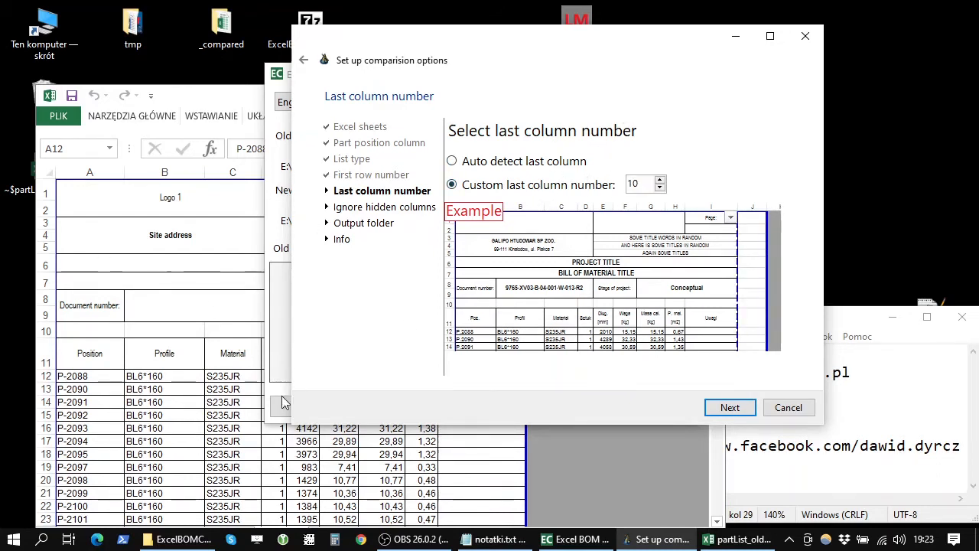
click(83, 374)
drag(83, 374, 489, 375)
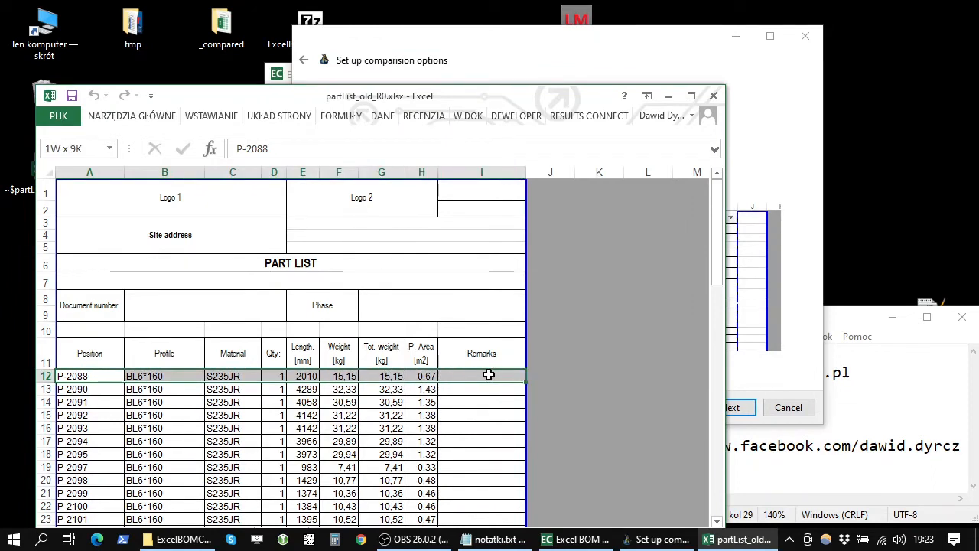
click(495, 171)
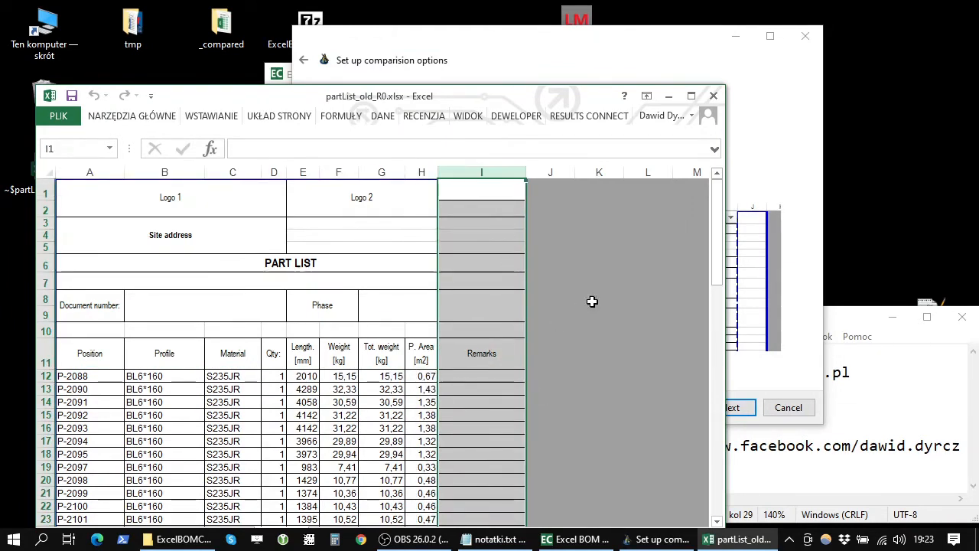
text(9)
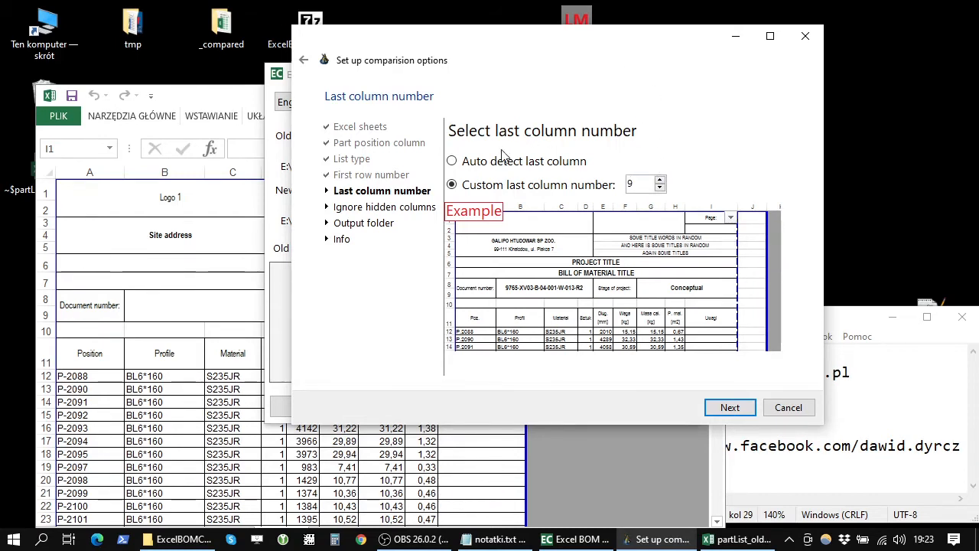
click(475, 163)
click(487, 187)
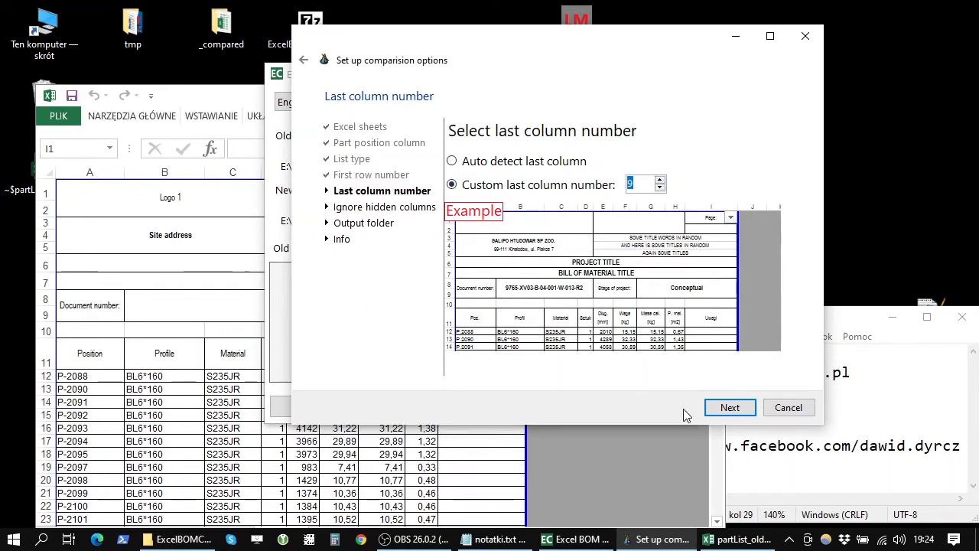
click(729, 410)
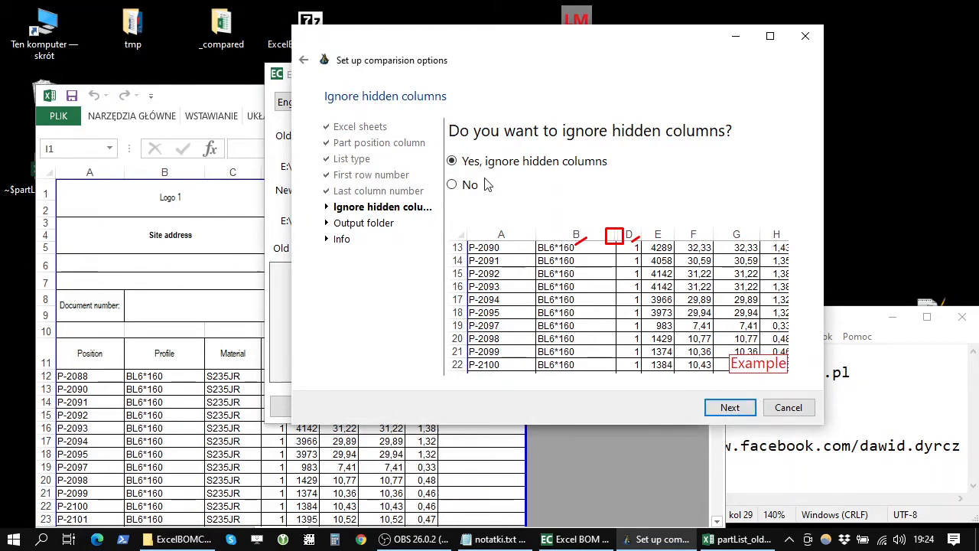
Keep hidden columns ignored in the comparison and continue to the output folder
drag(558, 56, 531, 51)
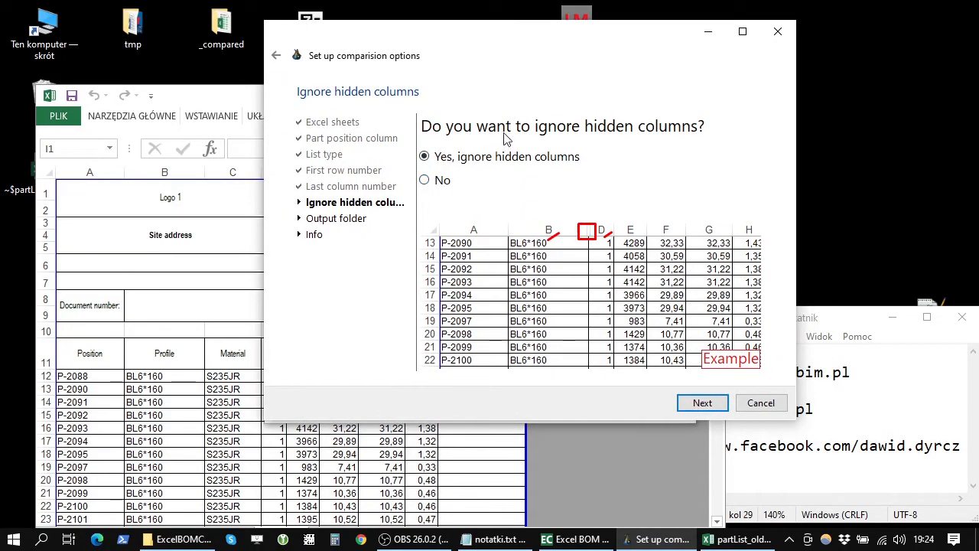
click(474, 166)
click(714, 406)
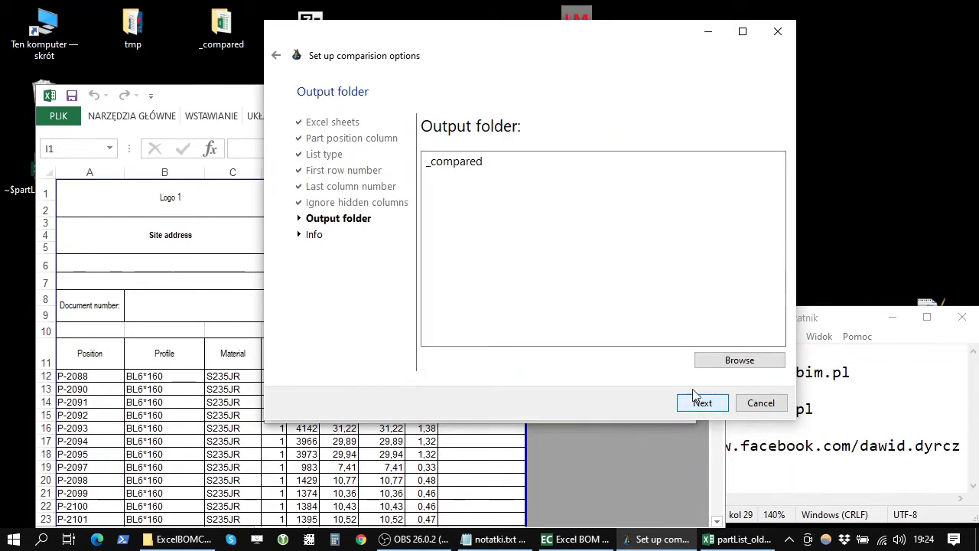
Keep _compared as the output folder and start the comparison
click(493, 162)
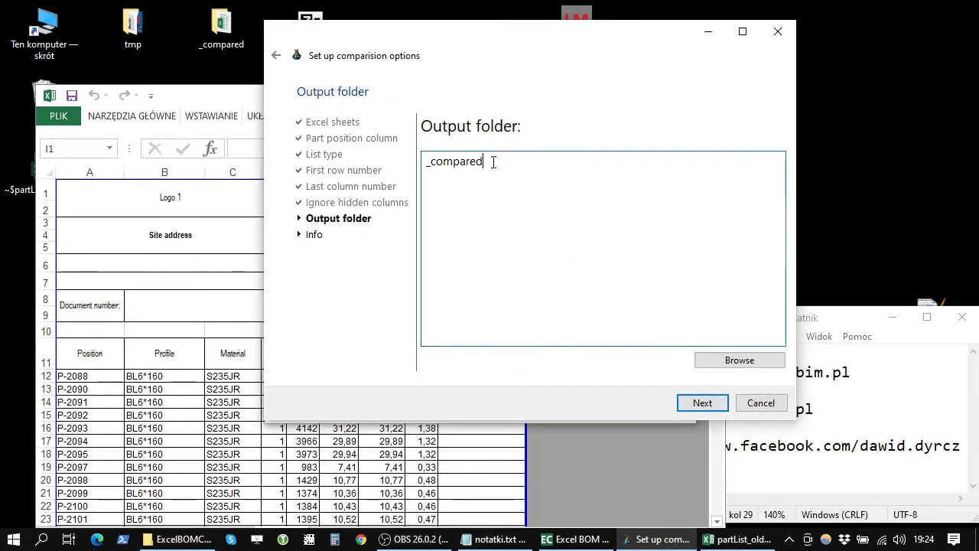
click(704, 406)
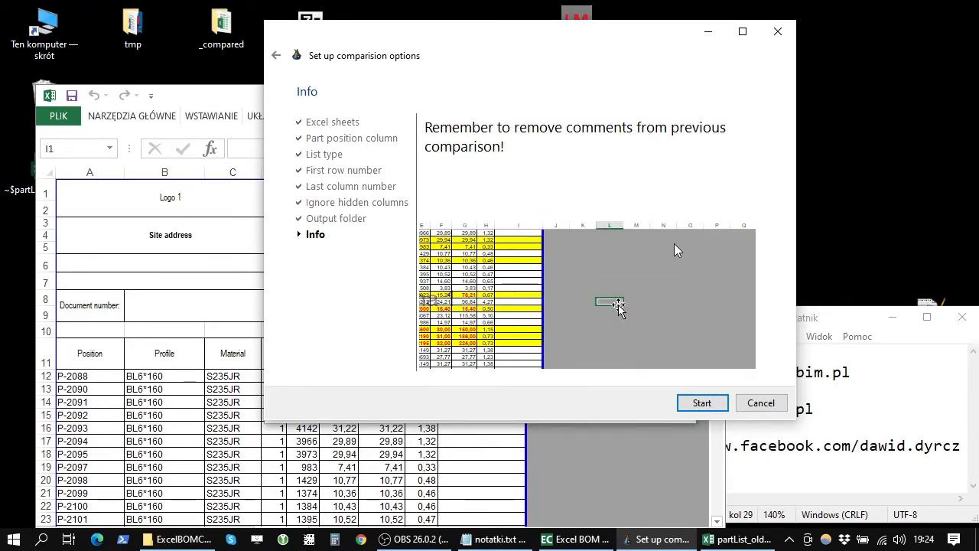
click(704, 406)
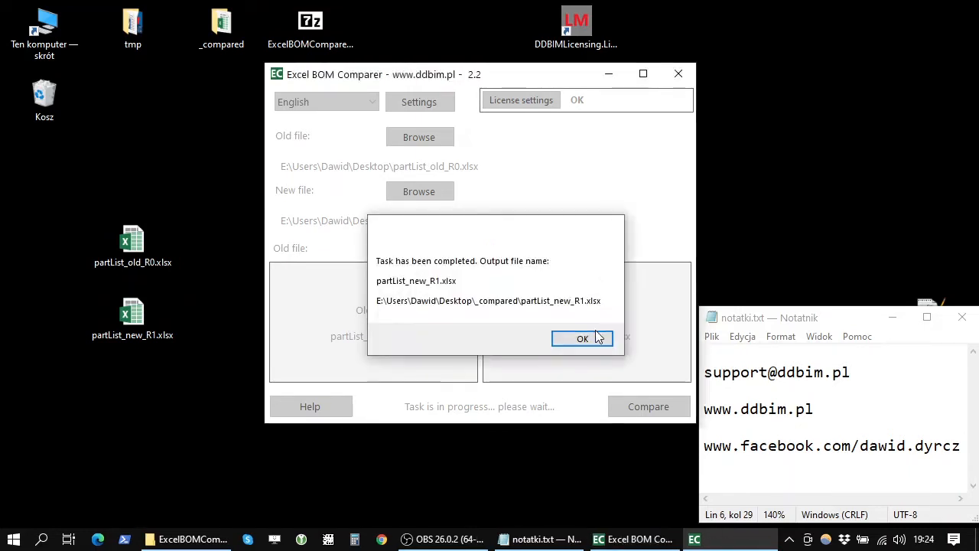
Dismiss the completion message and close the _compared folder window
click(590, 337)
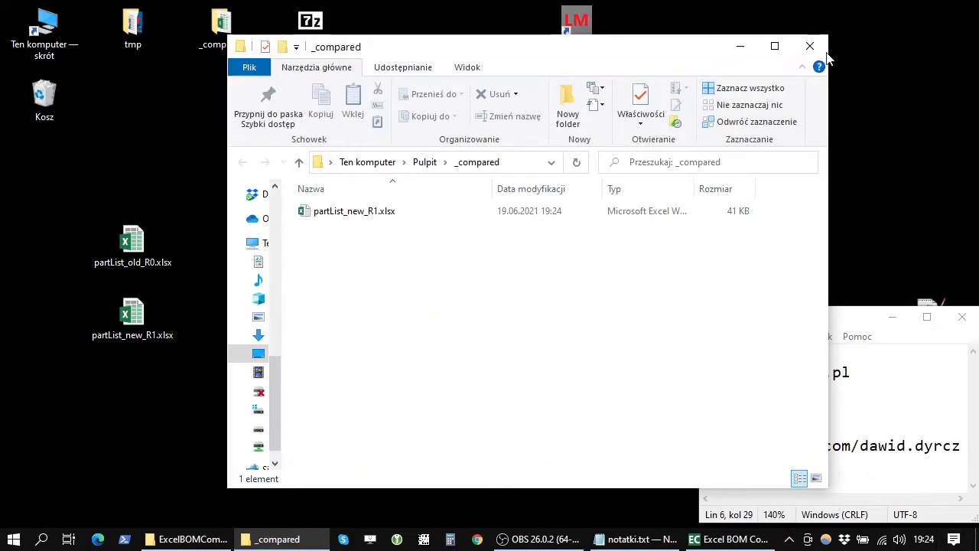
click(819, 49)
drag(557, 78, 529, 91)
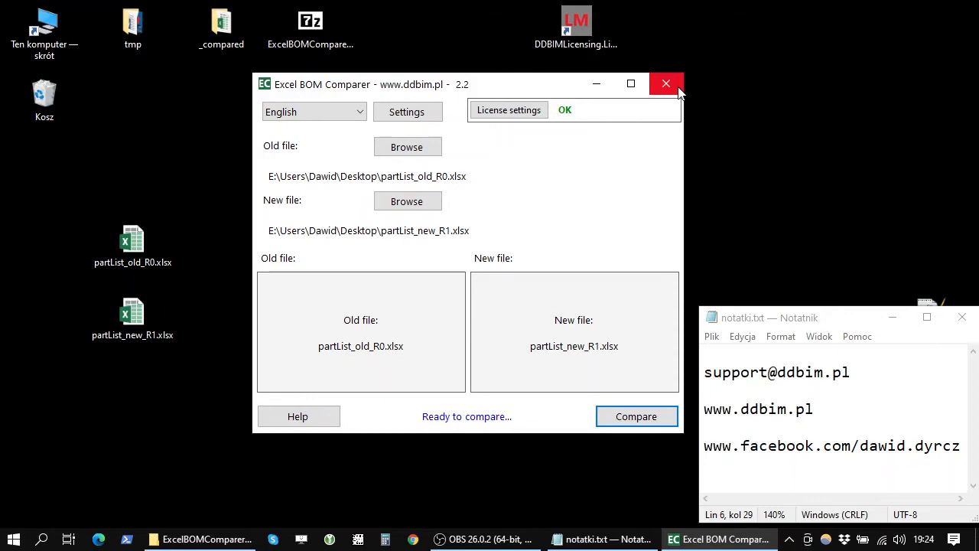
drag(695, 307, 684, 296)
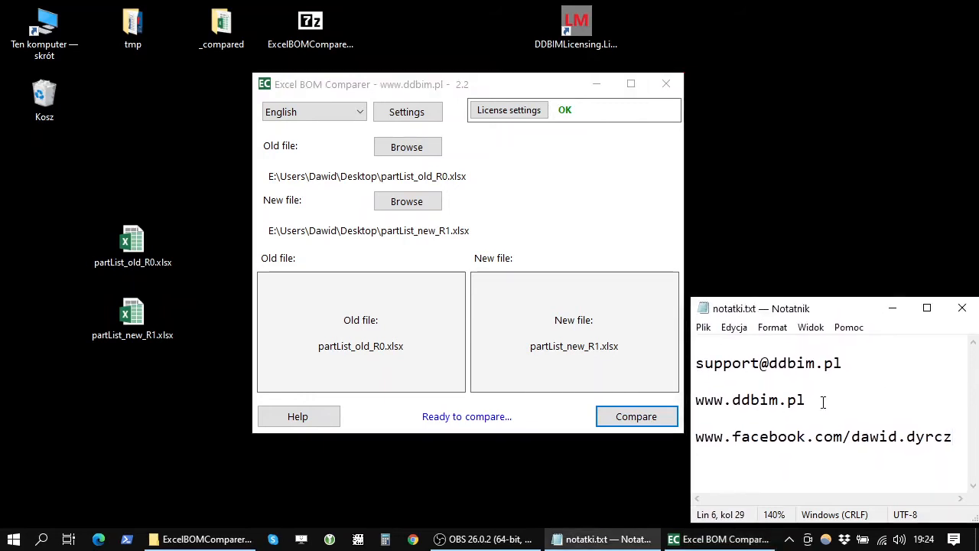
drag(849, 364, 693, 364)
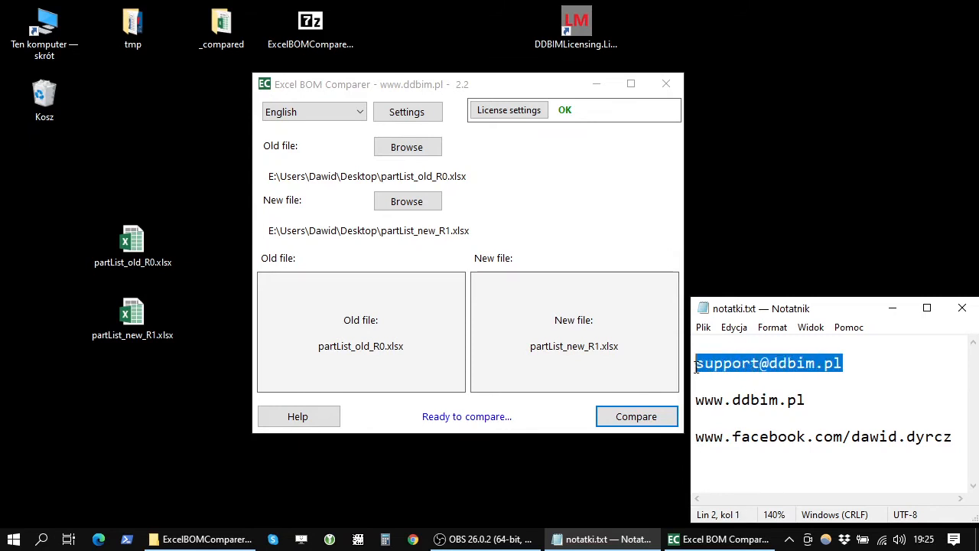
click(869, 357)
drag(869, 358, 699, 363)
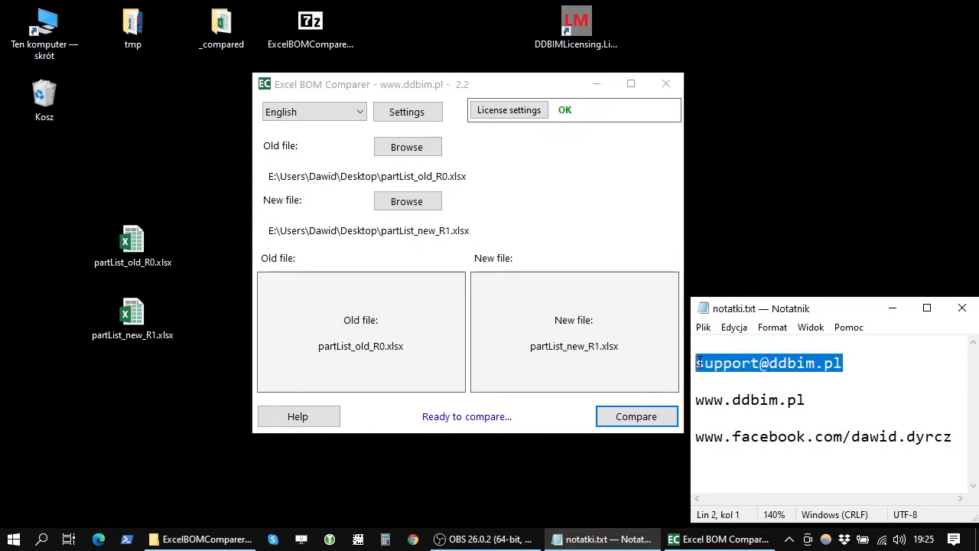
click(820, 397)
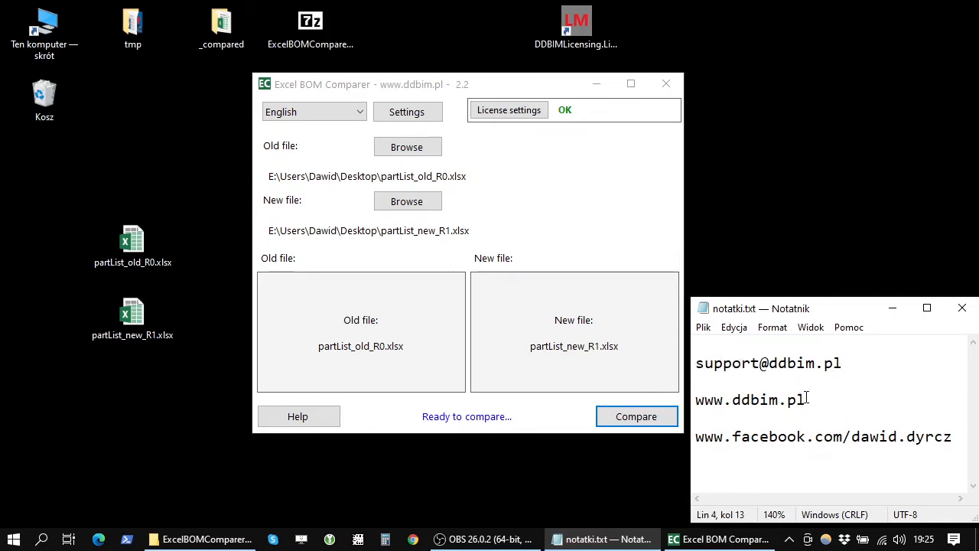
drag(811, 399, 697, 404)
click(838, 400)
drag(867, 365, 693, 364)
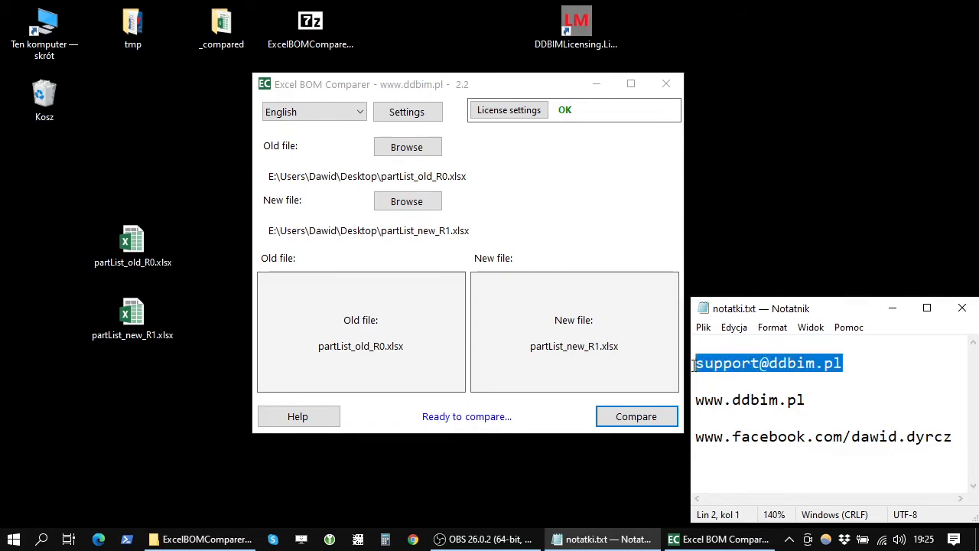
drag(473, 87, 450, 85)
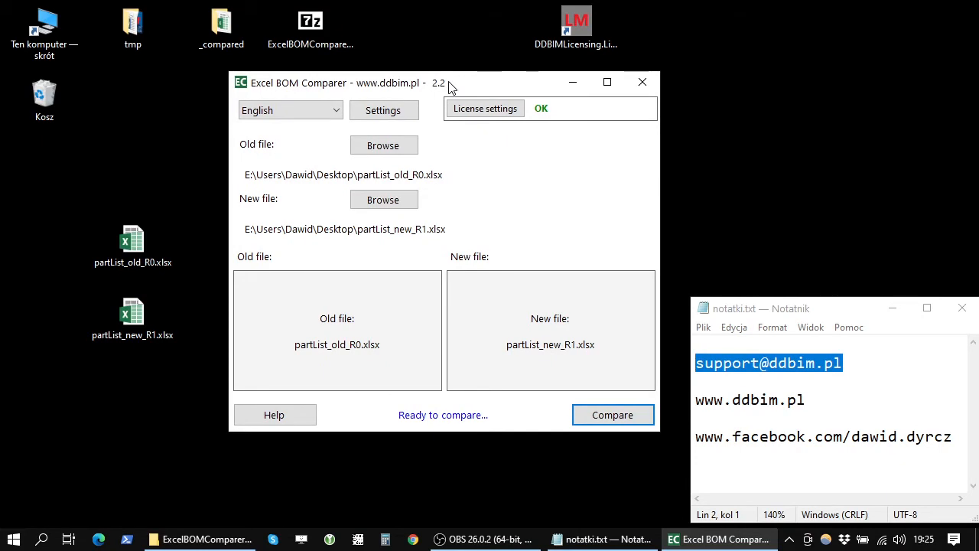
click(928, 402)
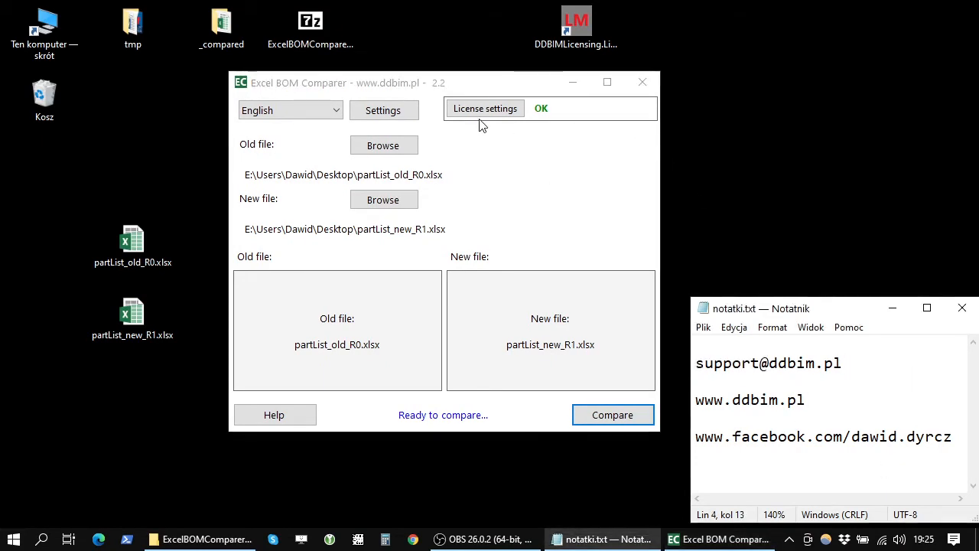
Close Excel BOM Comparer and move the ExcelBOMComparer_v2.2.zip archive beside its extracted folder on the desktop
click(642, 82)
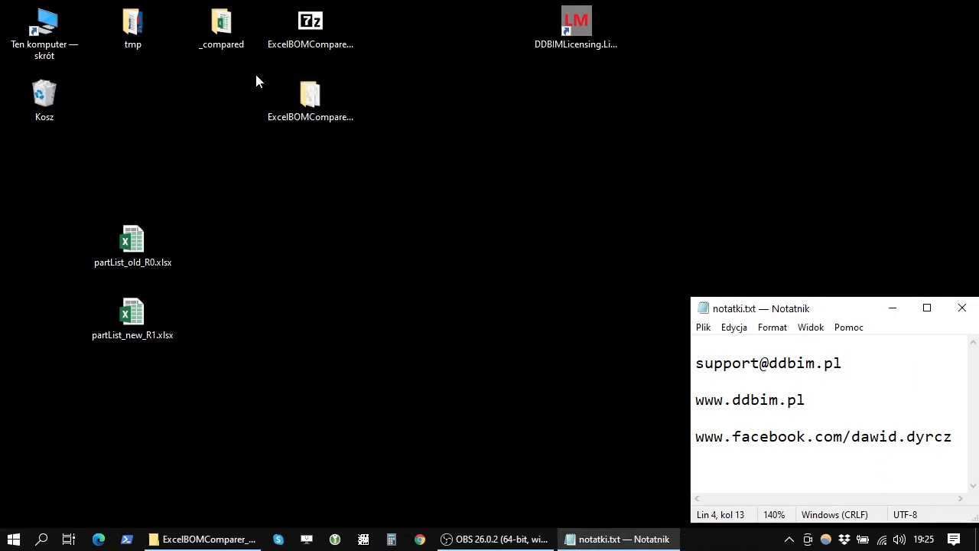
click(306, 24)
drag(301, 27, 243, 141)
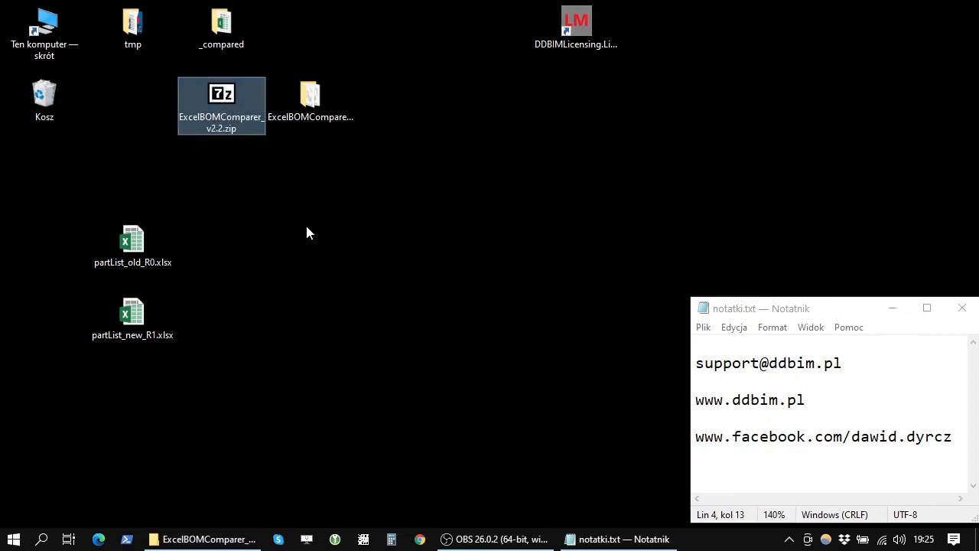
Open the ExcelBOMComparer_v2.2 folder and launch ExcelBOMComparerApp.exe
click(312, 119)
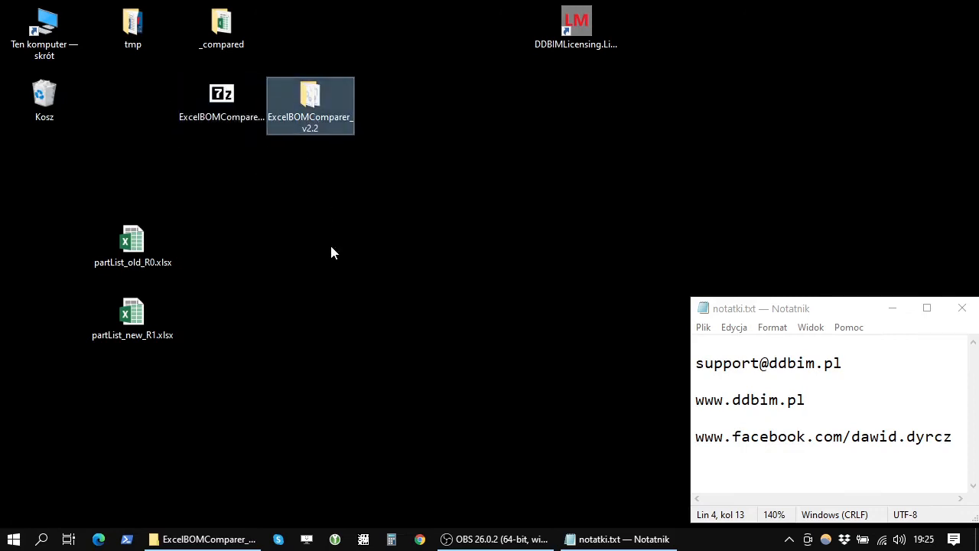
double_click(312, 94)
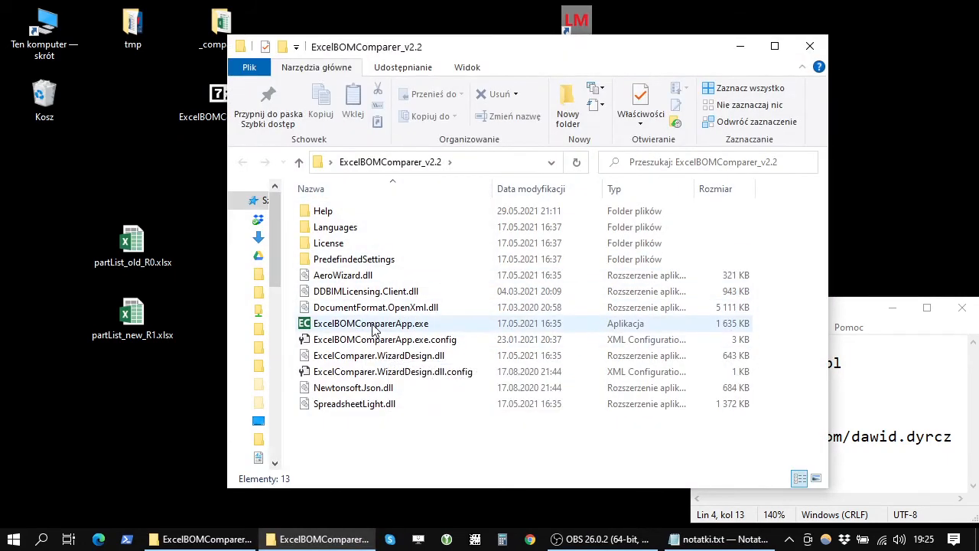
click(375, 327)
double_click(385, 329)
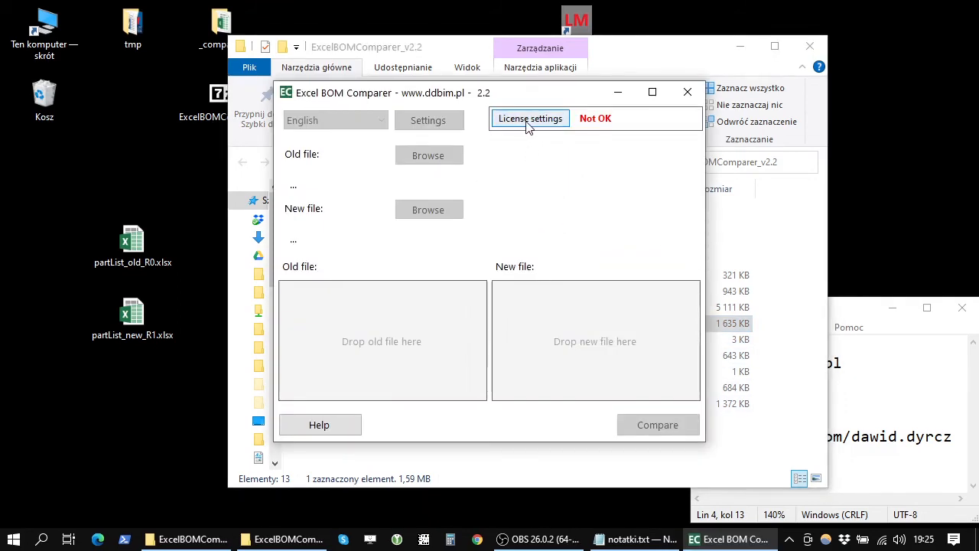
Choose the trial license in the license settings and start the trial period
click(526, 120)
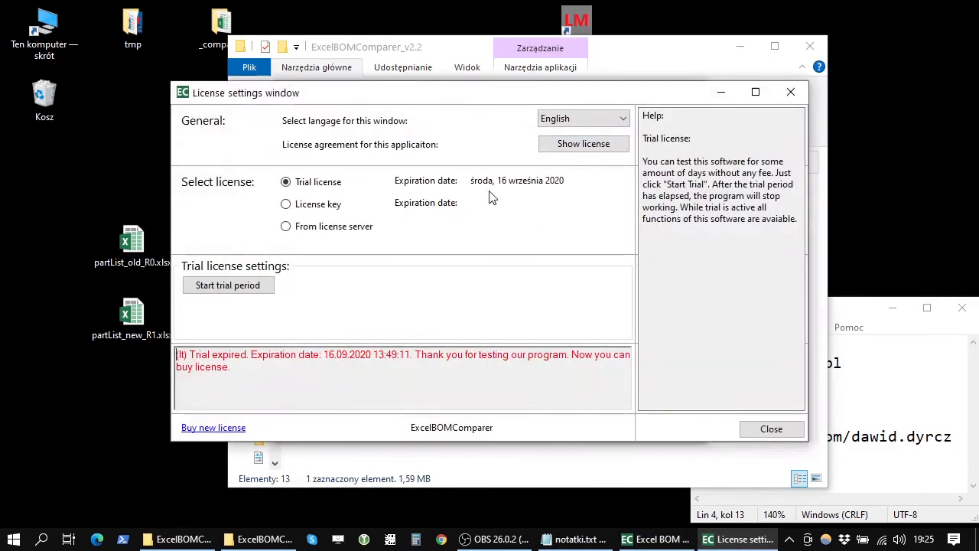
click(304, 187)
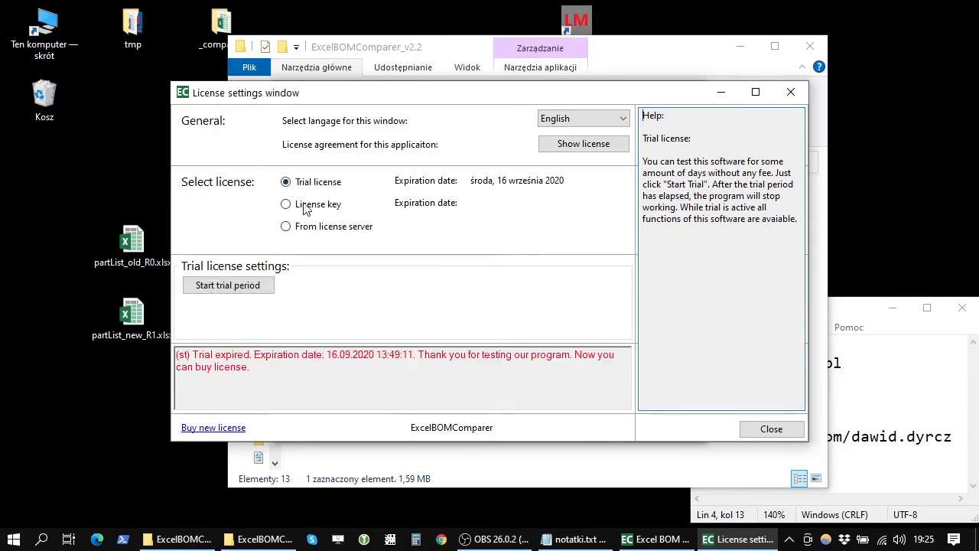
click(233, 296)
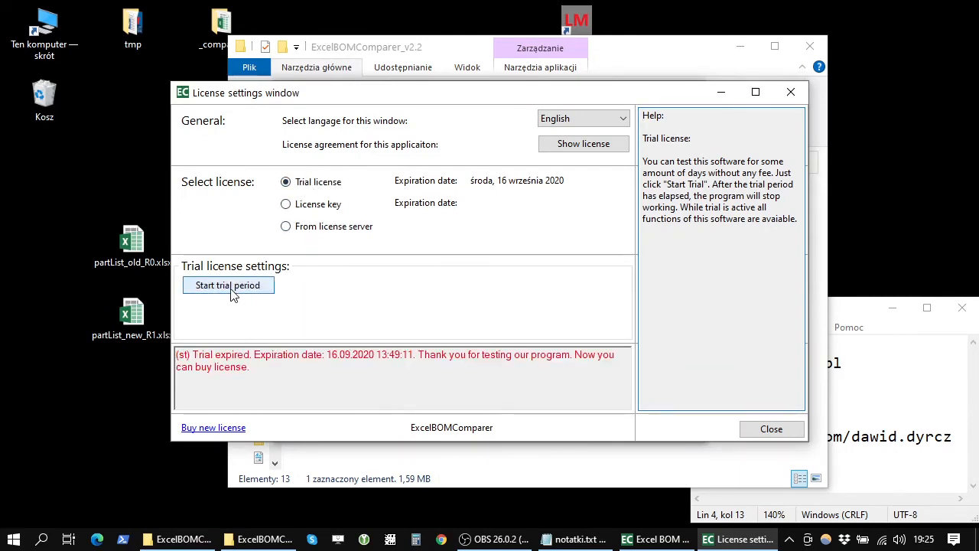
click(535, 327)
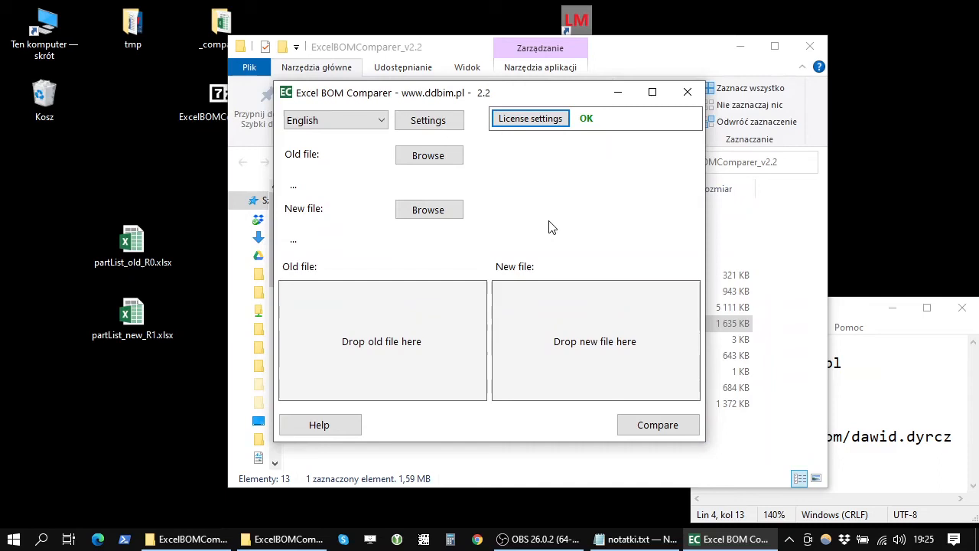